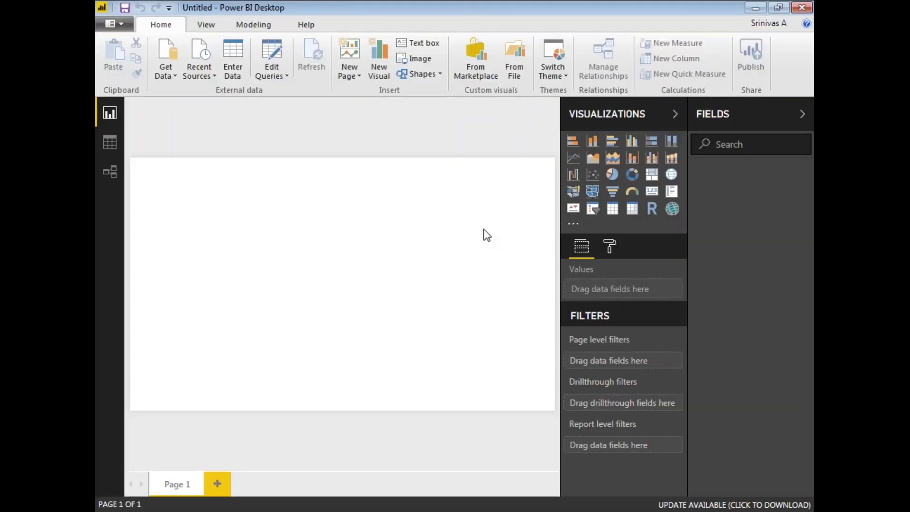
- Connect to SQL Server .\sql2012 using Import mode
left_click(168, 72)
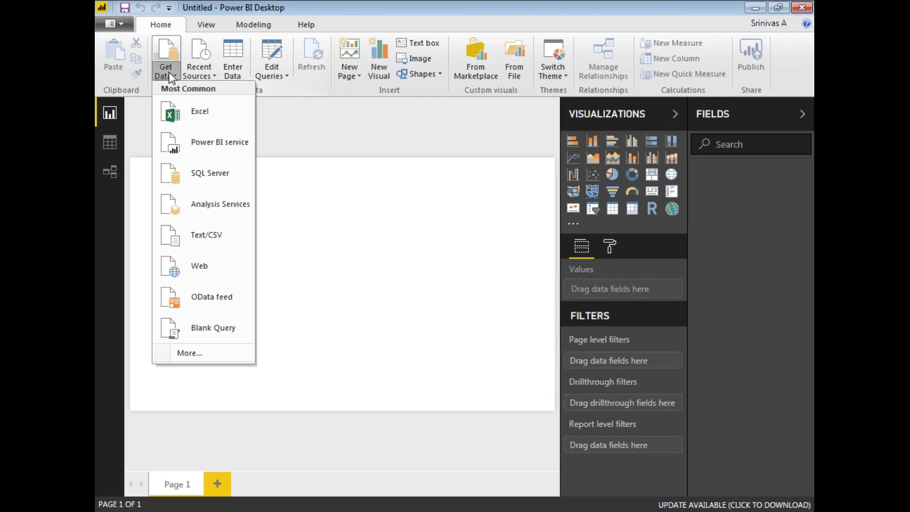
left_click(195, 184)
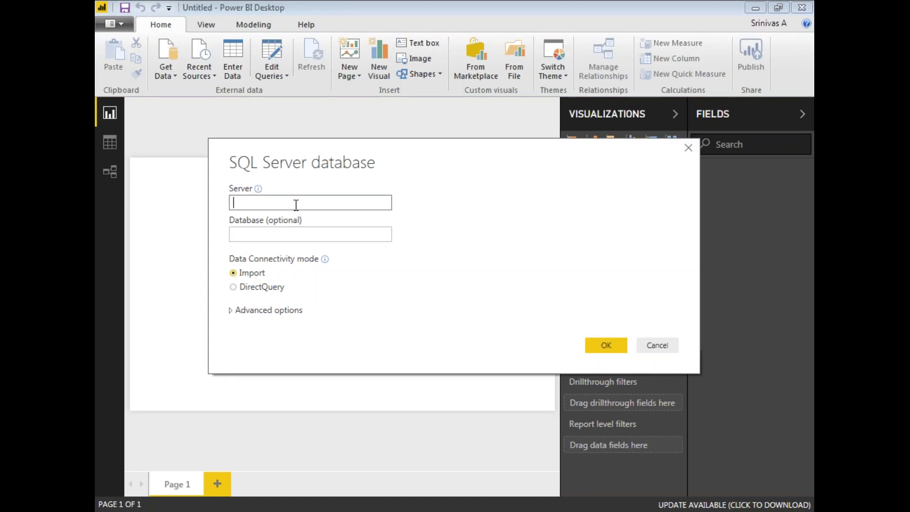
type(".\\sql2012")
left_click(593, 345)
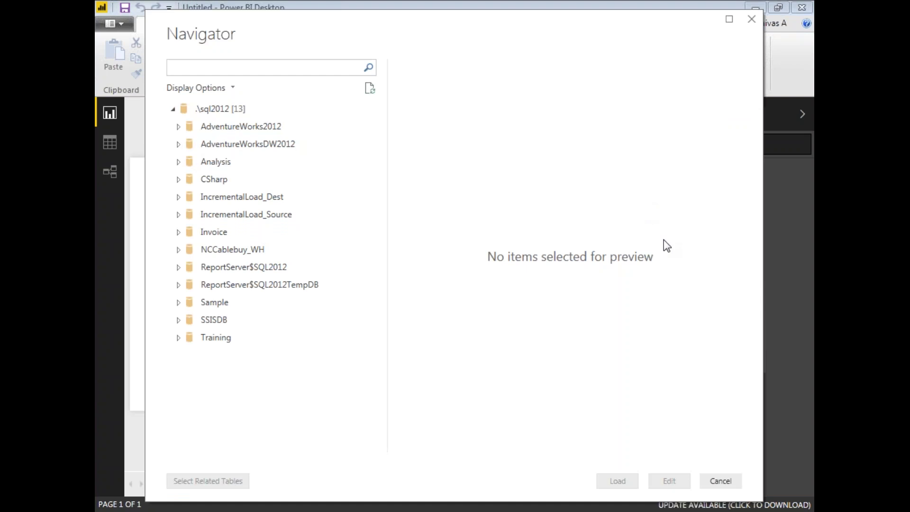
- Expand AdventureWorksDW2012 in the Navigator and scroll through its tables and views
key("ctrl+2")
mouse_move(204, 98)
left_mouse_down()
mouse_move(148, 256)
mouse_move(363, 249)
mouse_move(237, 77)
mouse_move(177, 97)
left_mouse_up()
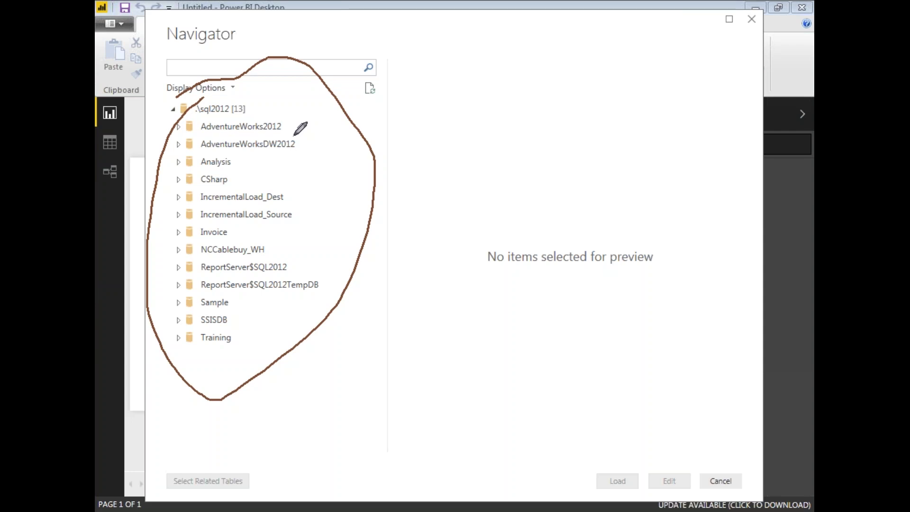
left_click(178, 143)
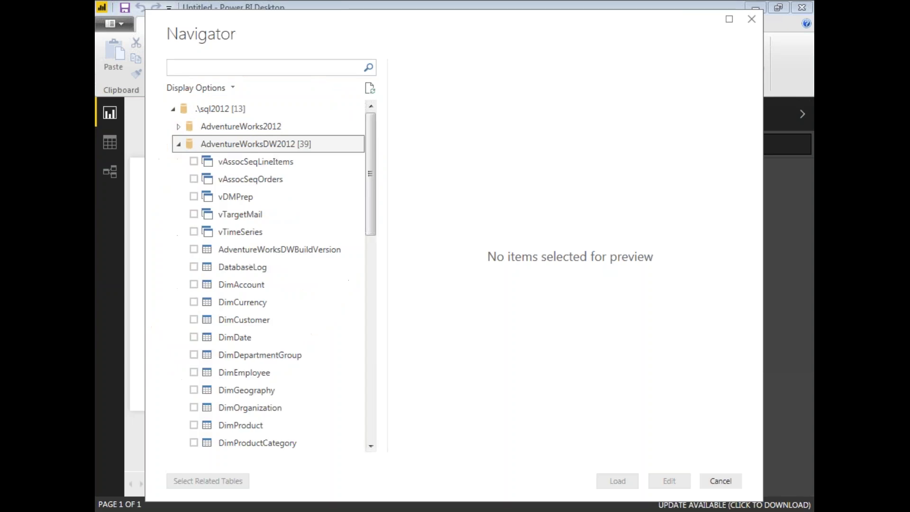
scroll(258, 241, "down", 2)
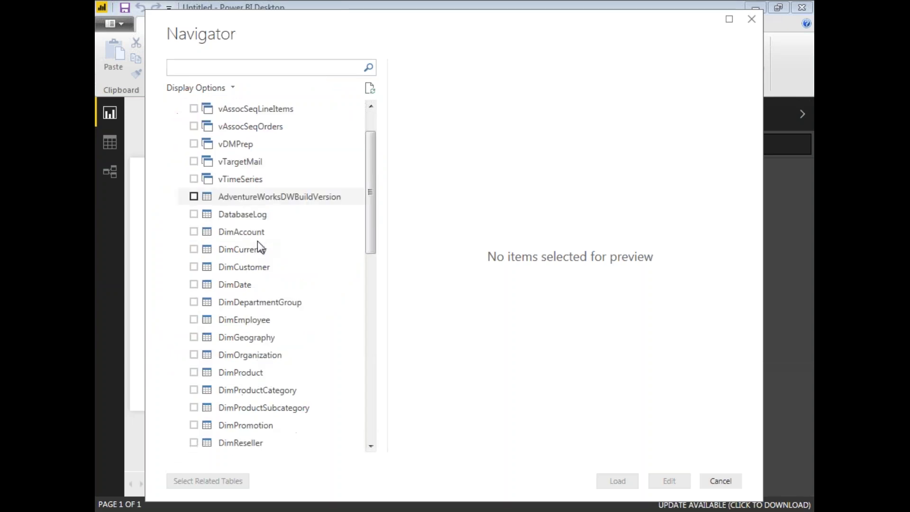
scroll(258, 241, "down", 1)
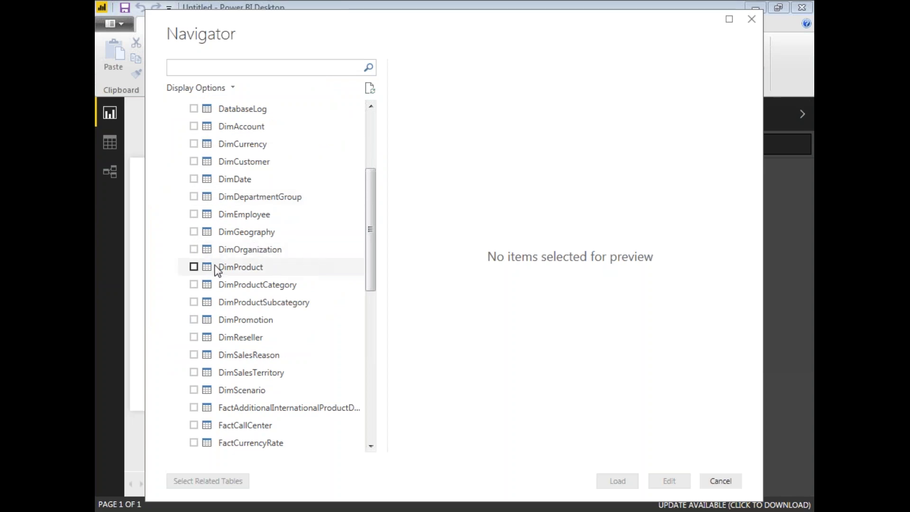
- Tick DimProduct, DimProductCategory, DimProductSubcategory and FactInternetSales, then load them
left_click(194, 267)
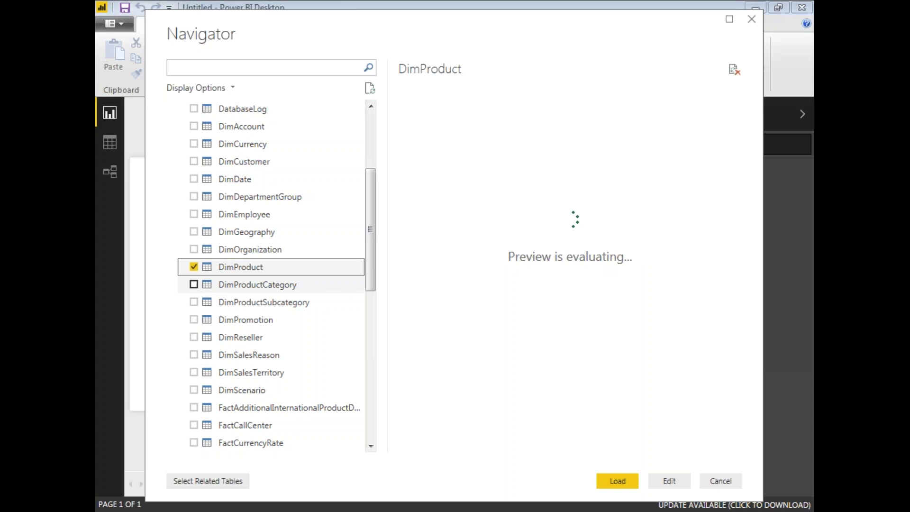
left_click(194, 284)
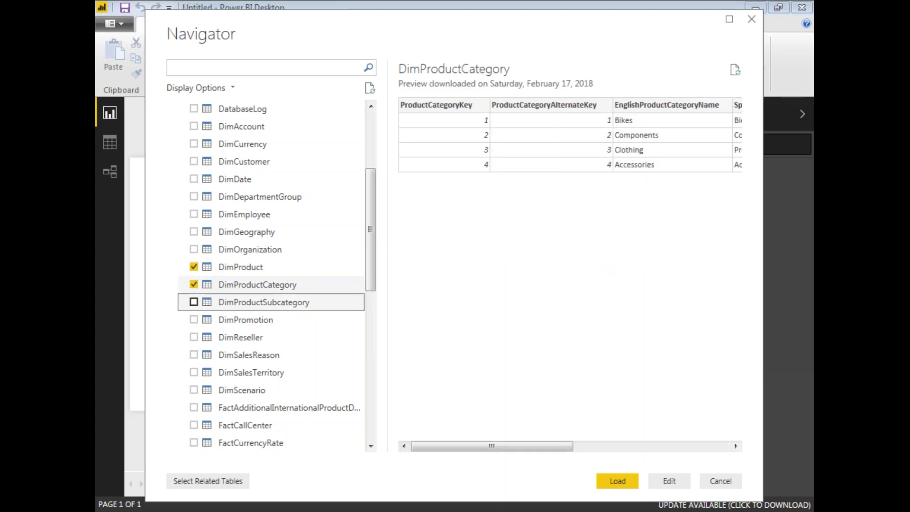
left_click(194, 302)
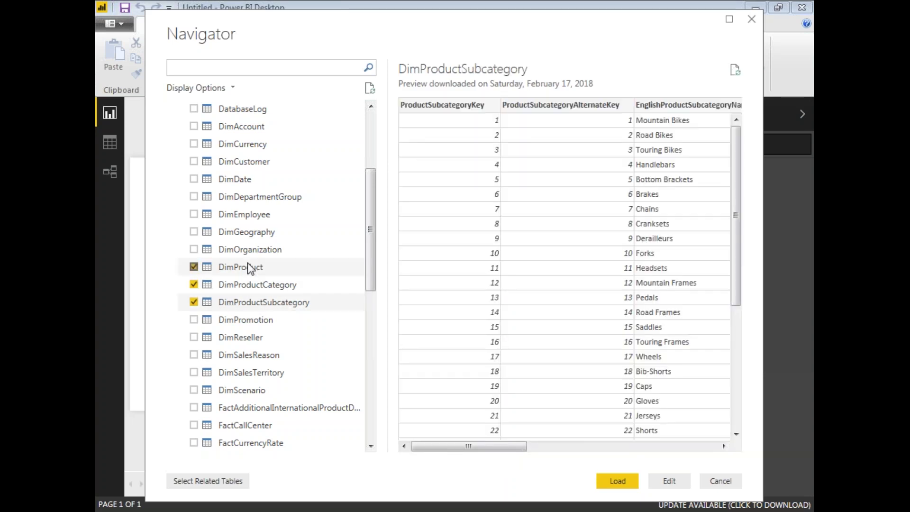
scroll(250, 268, "down", 1)
scroll(250, 268, "down", 2)
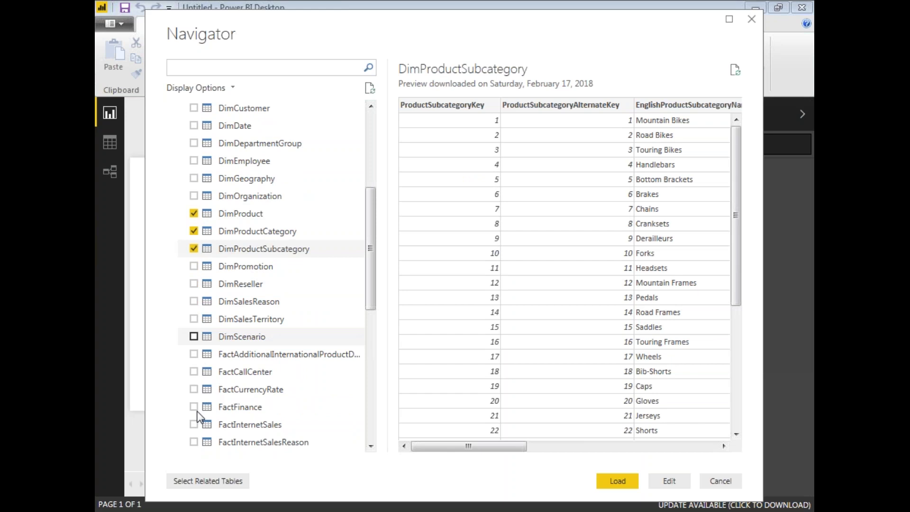
left_click(194, 424)
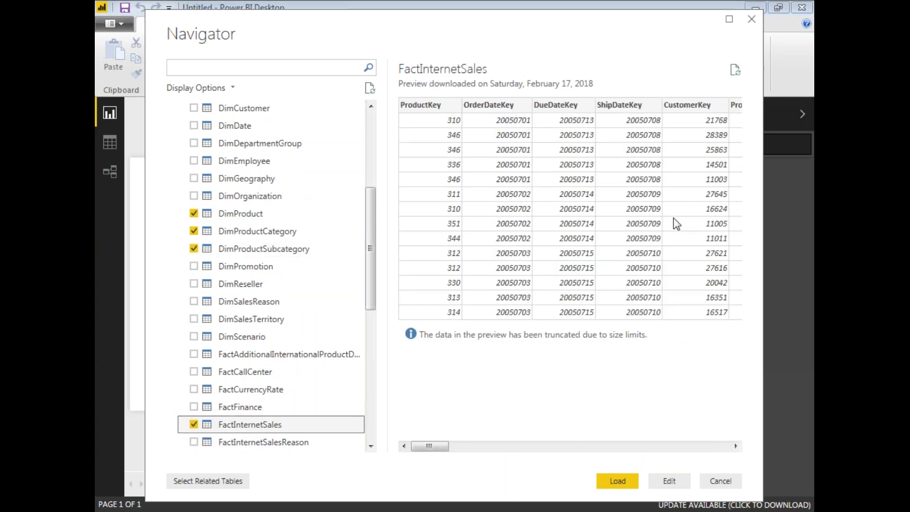
mouse_move(458, 97)
left_mouse_down()
mouse_move(547, 83)
mouse_move(468, 56)
left_mouse_up()
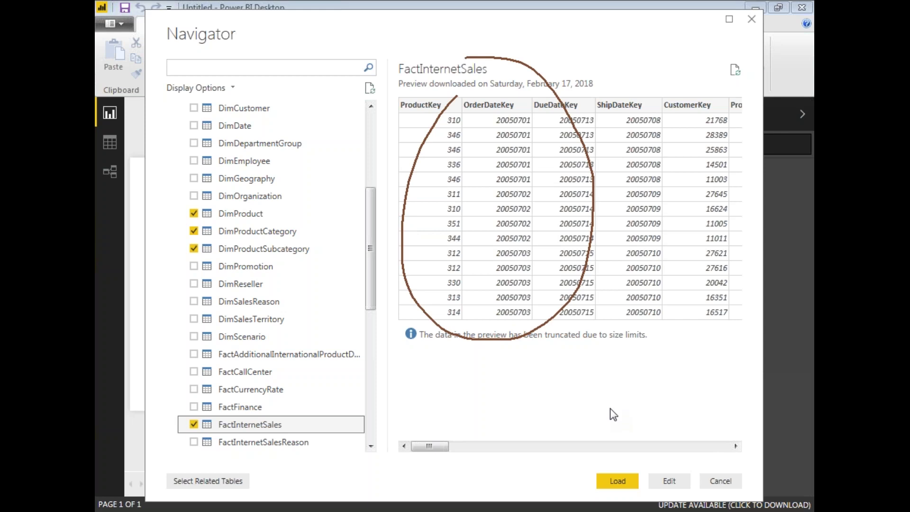
mouse_move(668, 443)
left_mouse_down()
mouse_move(707, 479)
mouse_move(681, 437)
mouse_move(666, 435)
left_mouse_up()
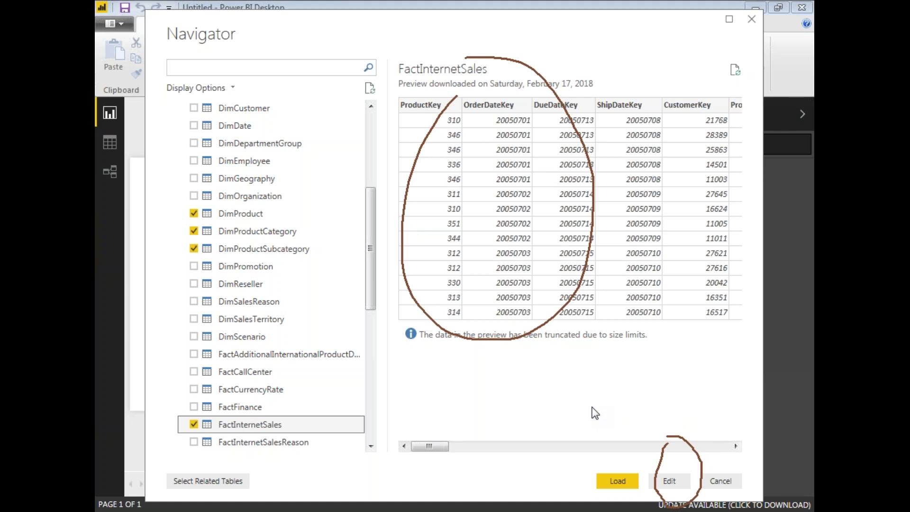
left_click(612, 483)
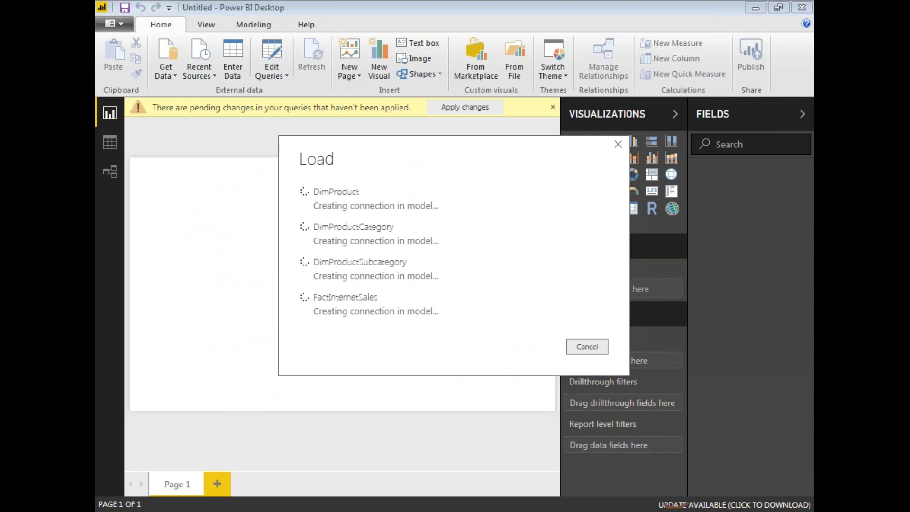
- Wait for the four tables to finish loading into the model
mouse_move(341, 136)
left_mouse_down()
mouse_move(234, 403)
mouse_move(478, 337)
left_mouse_up()
left_click_drag(463, 183, 332, 135)
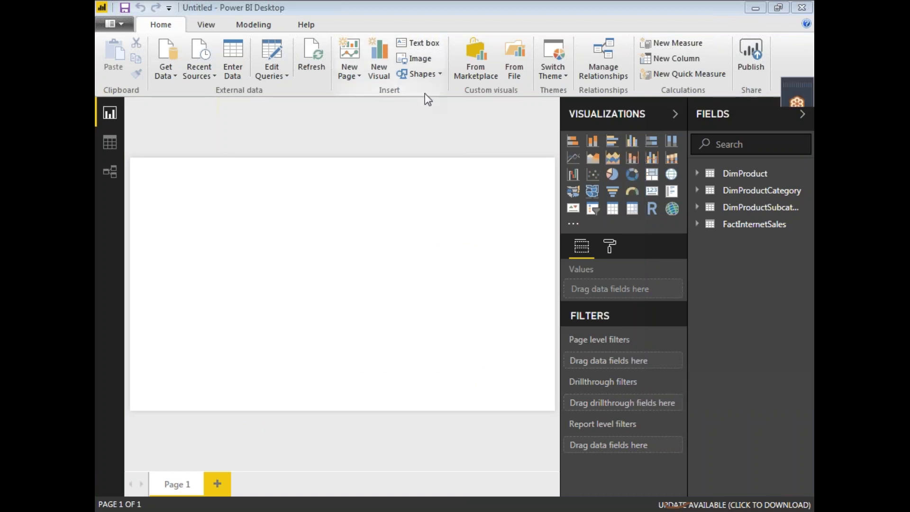
- Add a large column chart with EnglishProductCategoryName on its axis
left_click(593, 146)
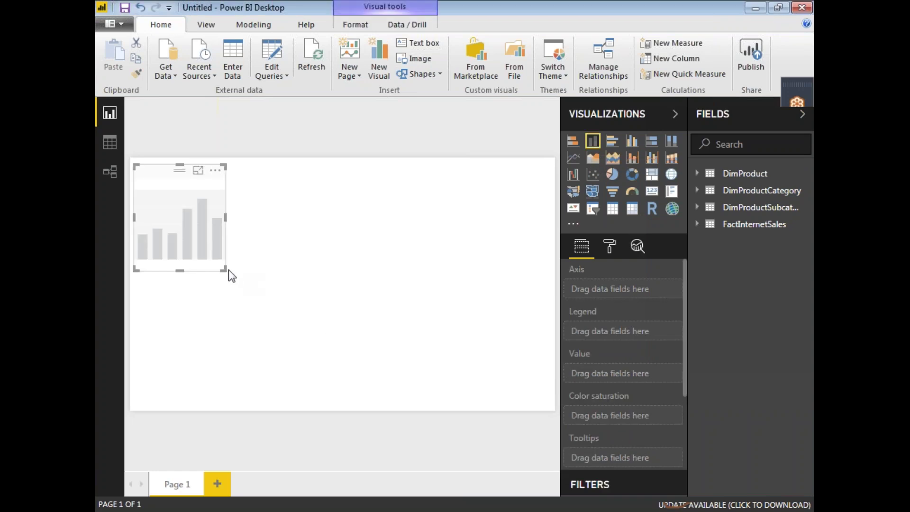
left_click_drag(224, 270, 523, 393)
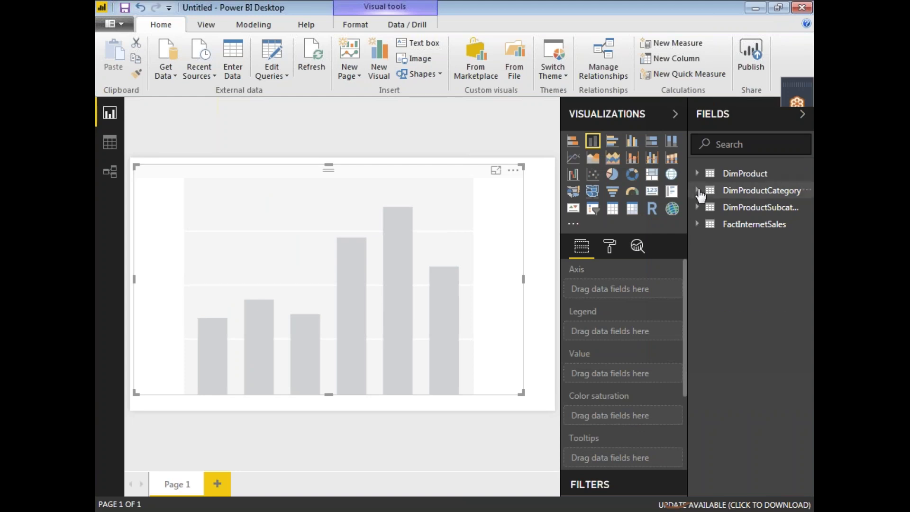
left_click(698, 191)
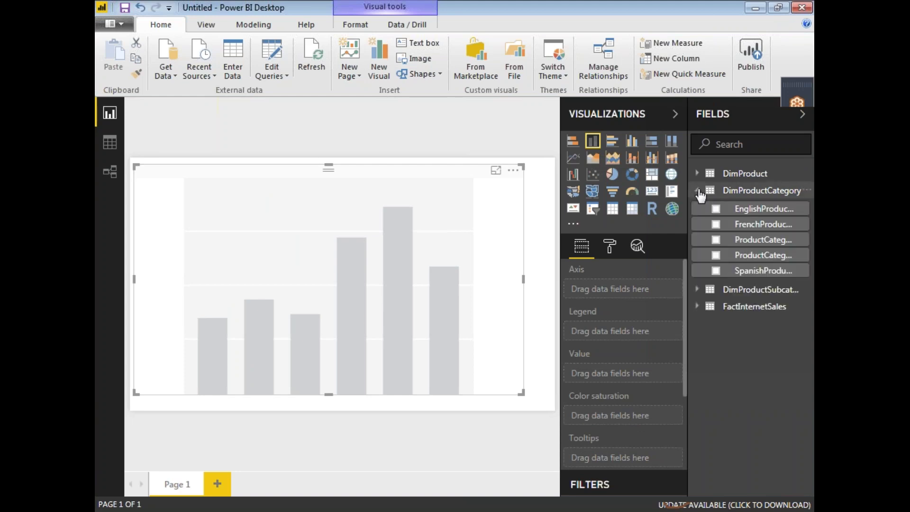
left_click(716, 212)
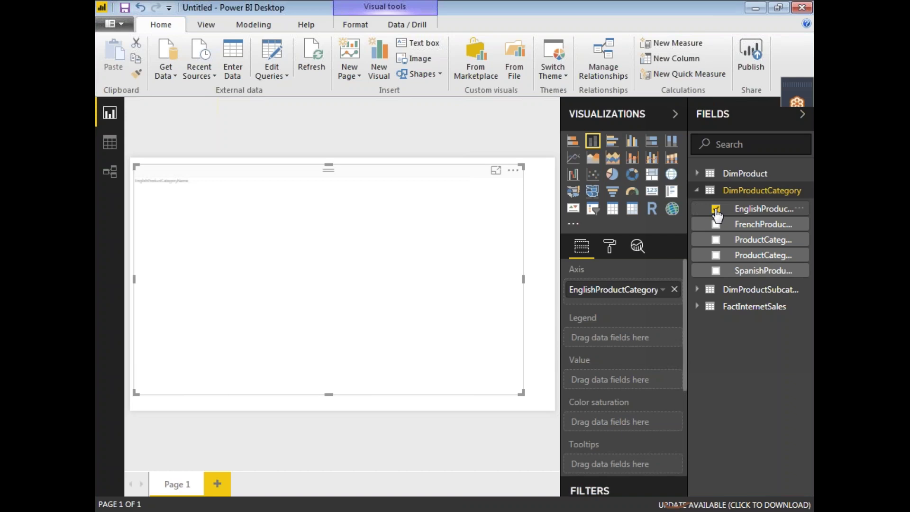
left_click(698, 191)
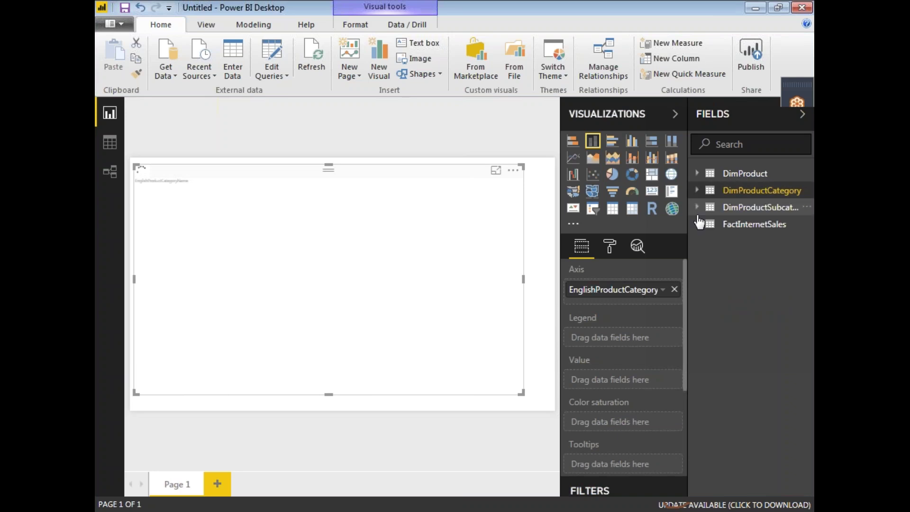
- Use FactInternetSales SalesAmount as the chart's value
left_click(698, 224)
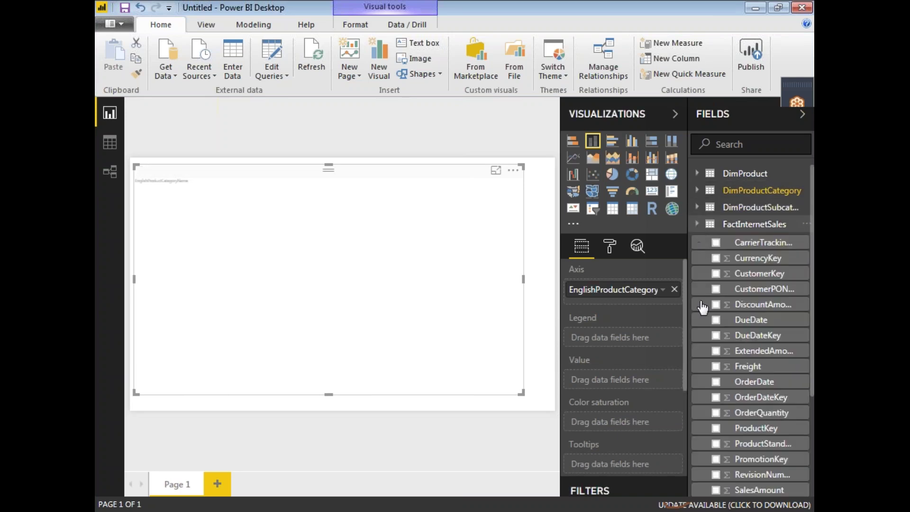
scroll(715, 359, "down", 3)
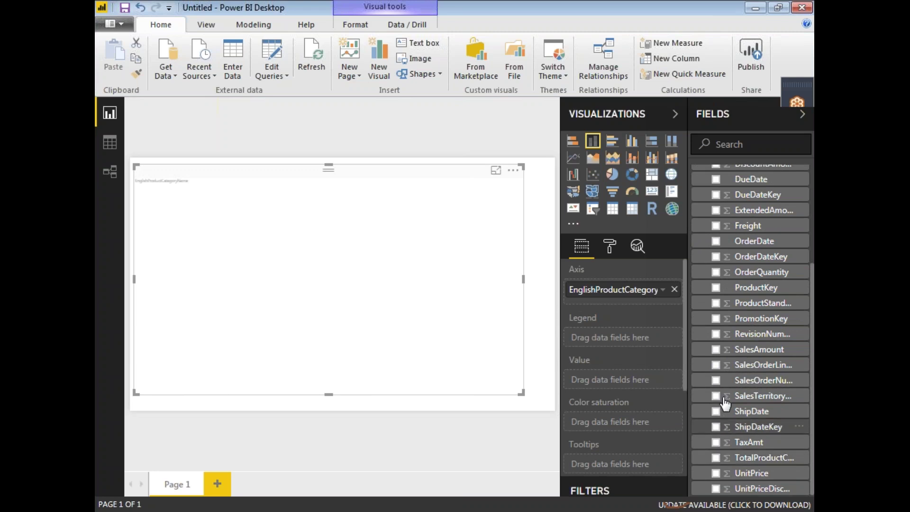
left_click(716, 351)
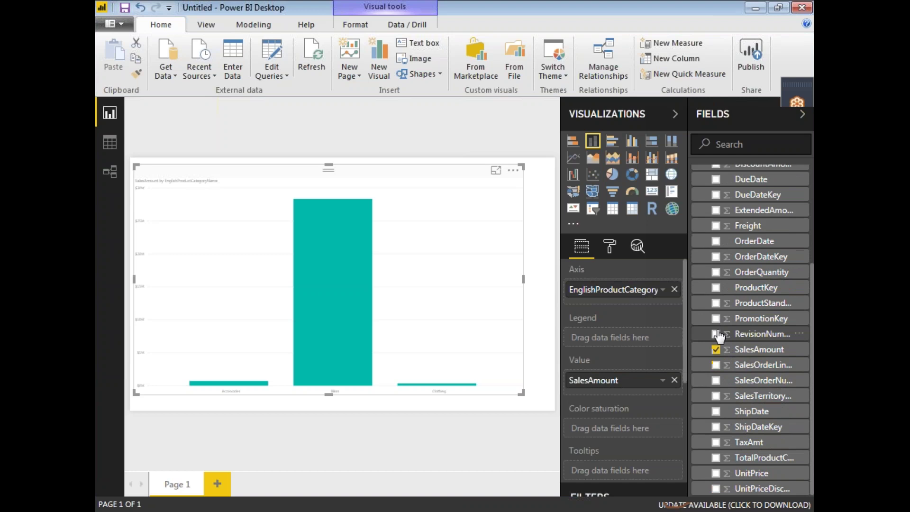
scroll(716, 327, "up", 3)
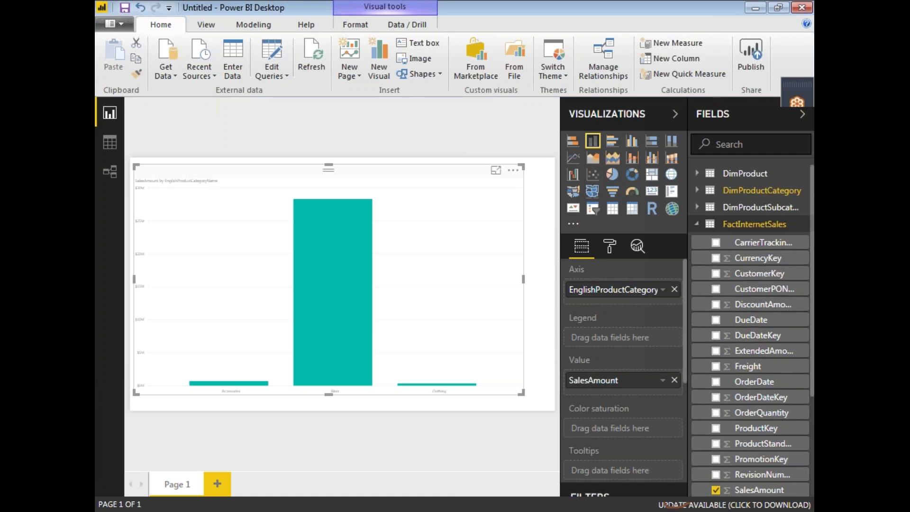
left_click(697, 224)
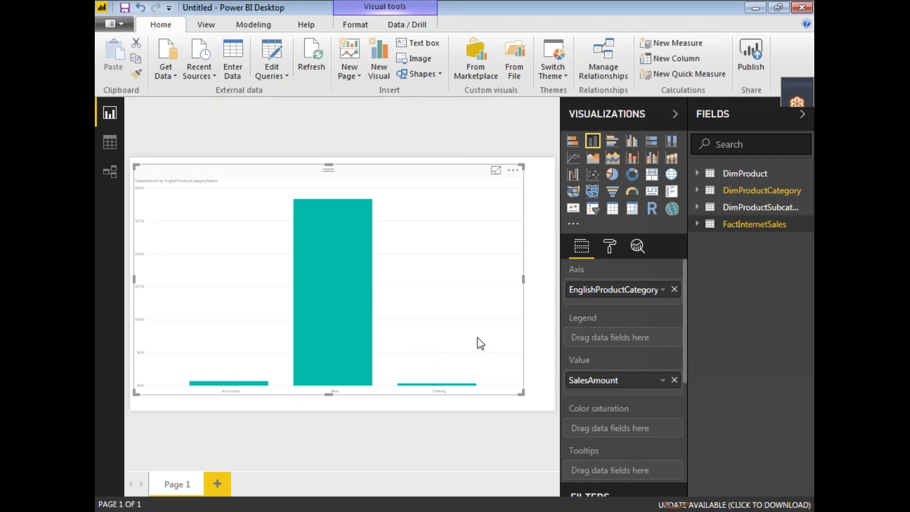
- Enlarge the chart's X-axis label text size to 21
left_click(615, 251)
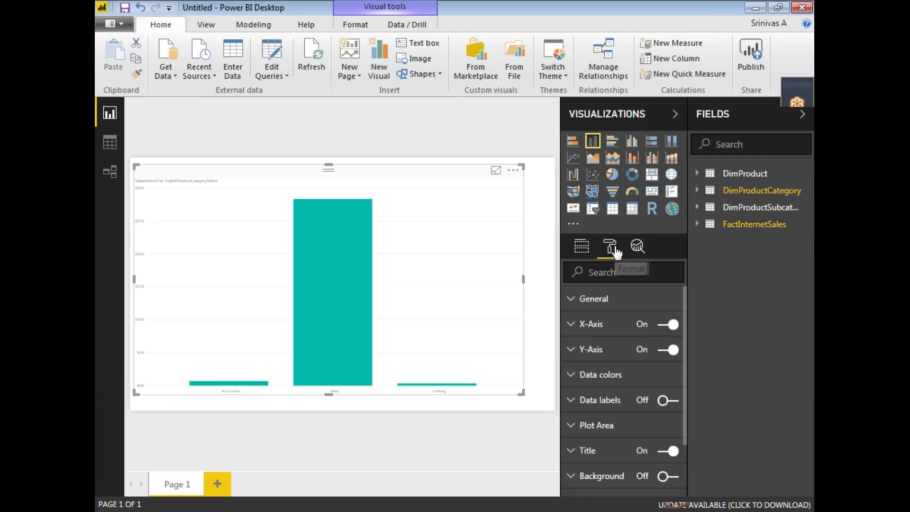
left_click(578, 332)
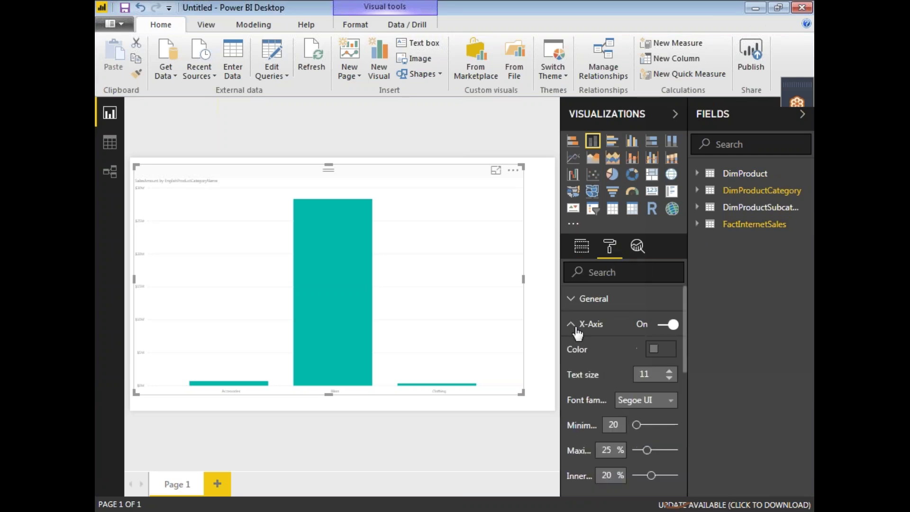
left_click(669, 371)
left_click(670, 371)
left_click(670, 372)
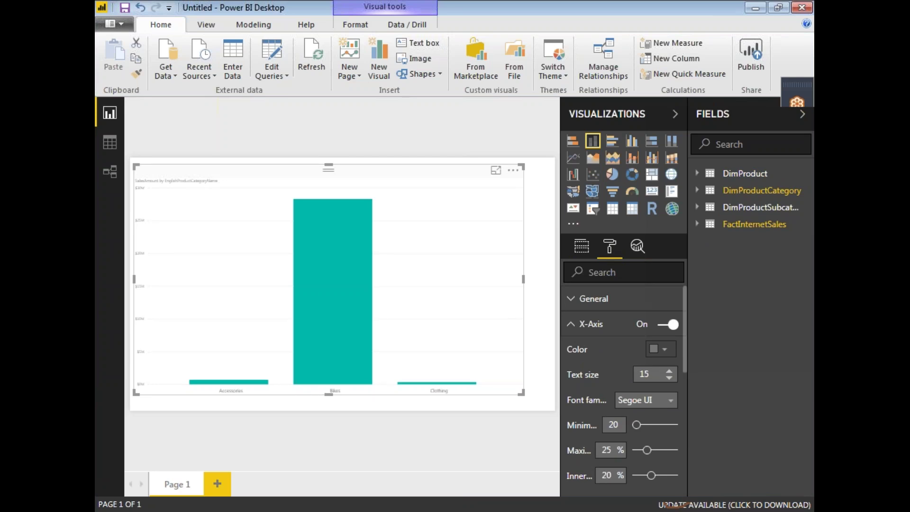
left_click(670, 371)
left_click(669, 371)
left_click(670, 371)
left_click(669, 371)
left_click(669, 371)
left_click(669, 371)
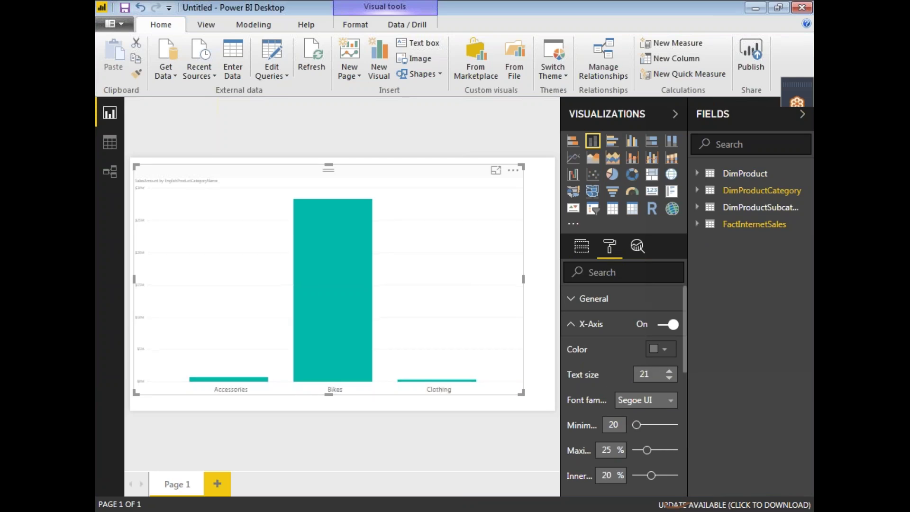
left_click(572, 328)
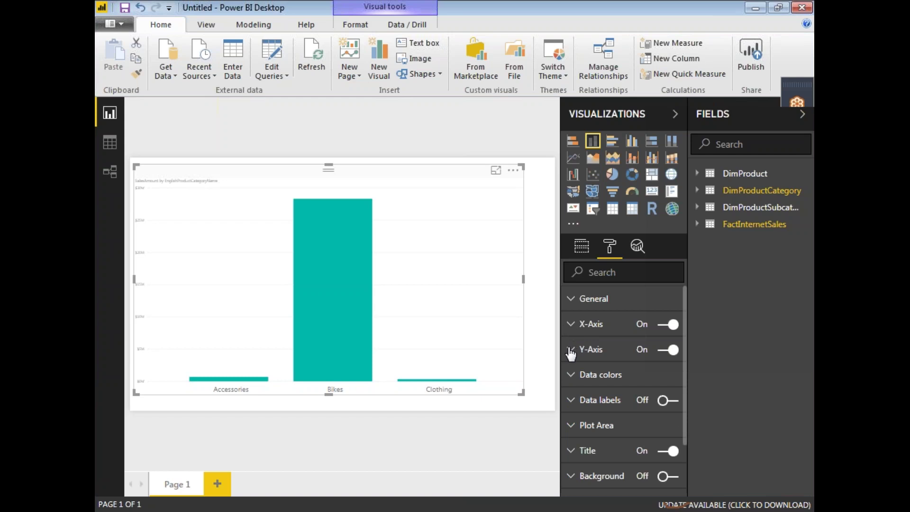
- Raise the Y-axis label text size from 11 to 24
left_click(571, 352)
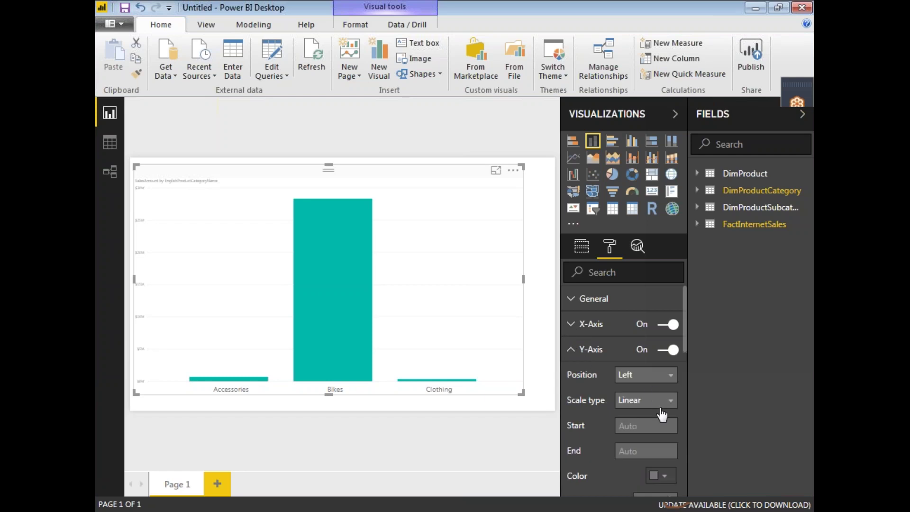
scroll(668, 417, "down", 2)
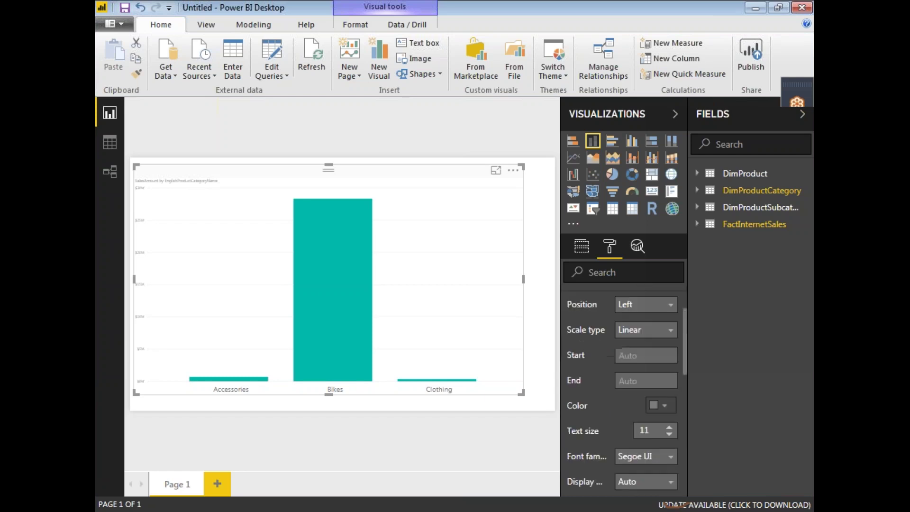
left_click(670, 429)
left_click(669, 428)
left_click(669, 428)
left_click(670, 429)
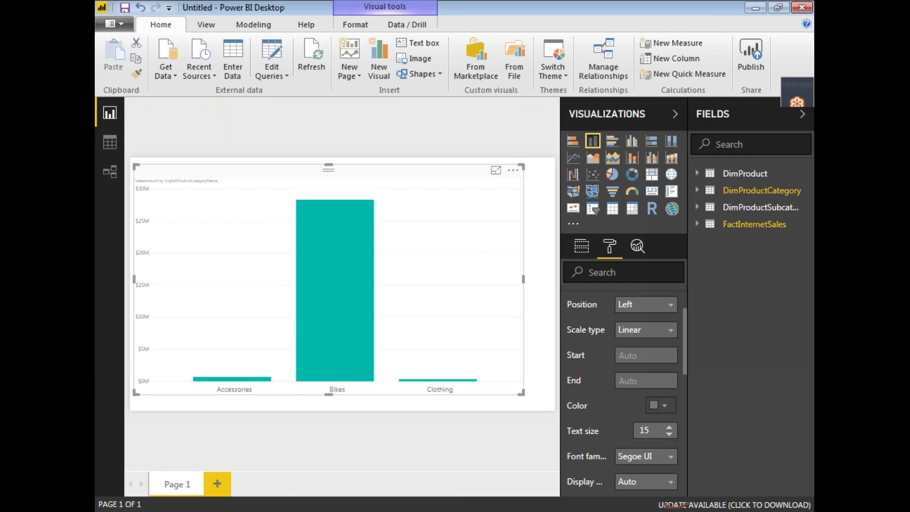
left_click(670, 429)
left_click(670, 428)
left_click(670, 428)
left_click(669, 427)
left_click(669, 428)
left_click(669, 428)
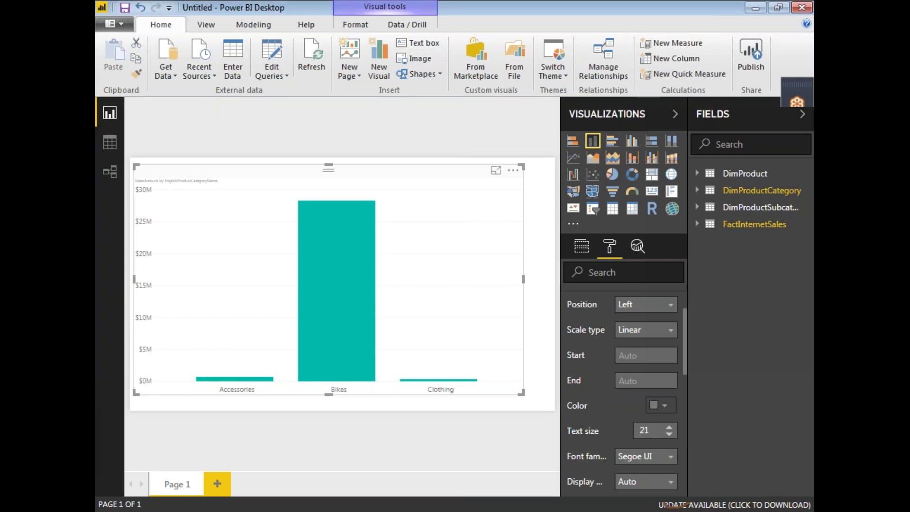
left_click(669, 428)
left_click(670, 428)
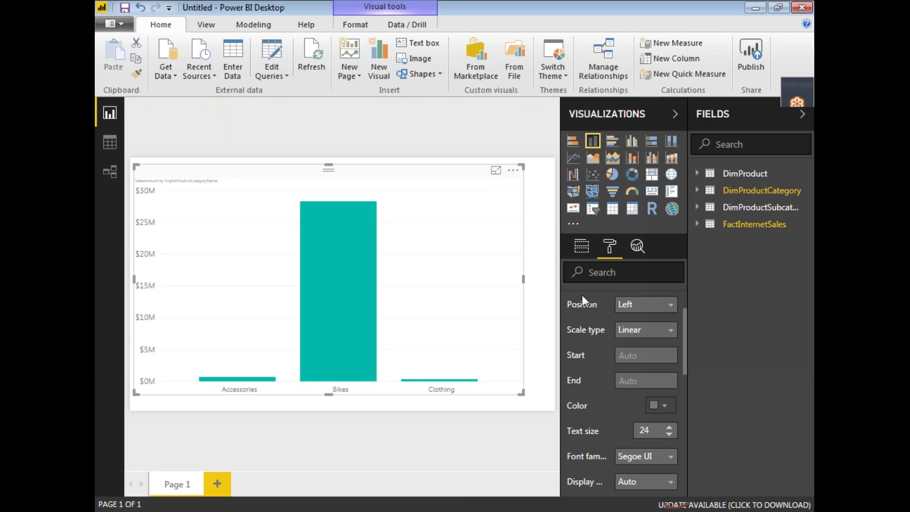
scroll(582, 295, "up", 2)
left_click(572, 350)
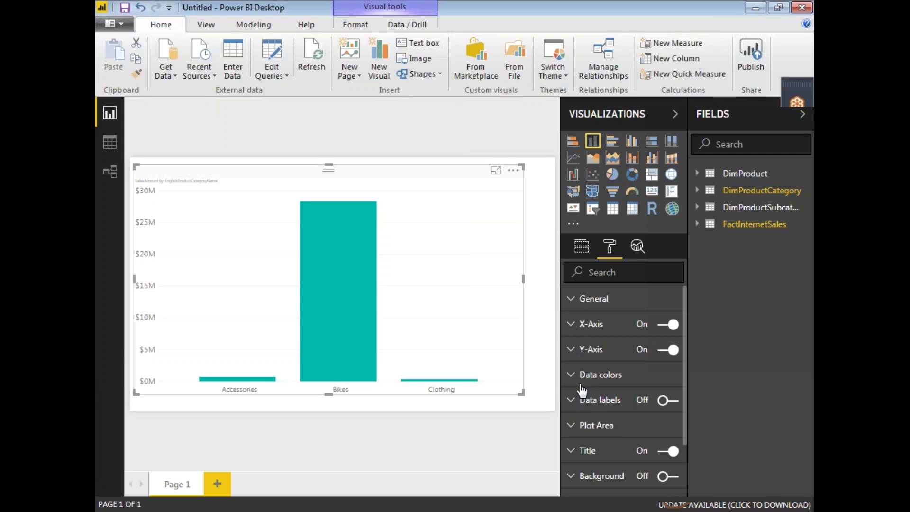
- Turn on Show all in Data colors and make the Clothing column red
left_click(572, 382)
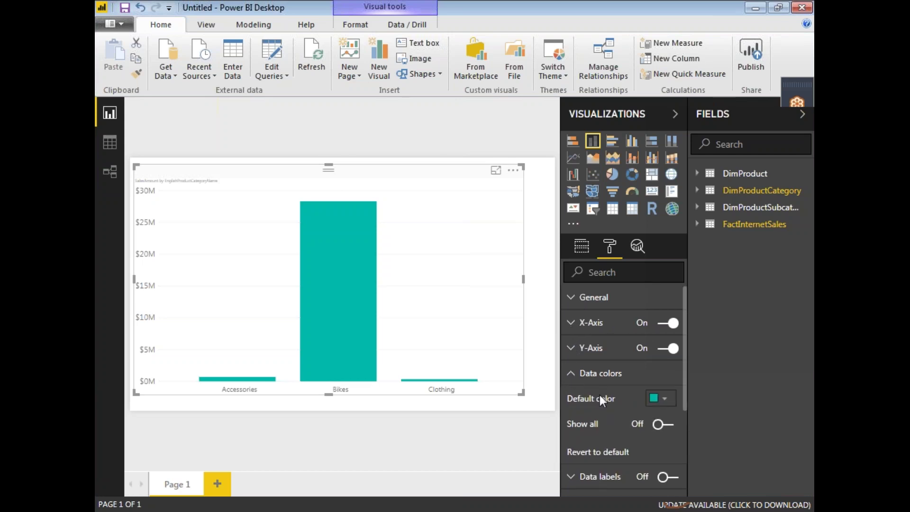
scroll(599, 394, "down", 2)
scroll(601, 356, "up", 2)
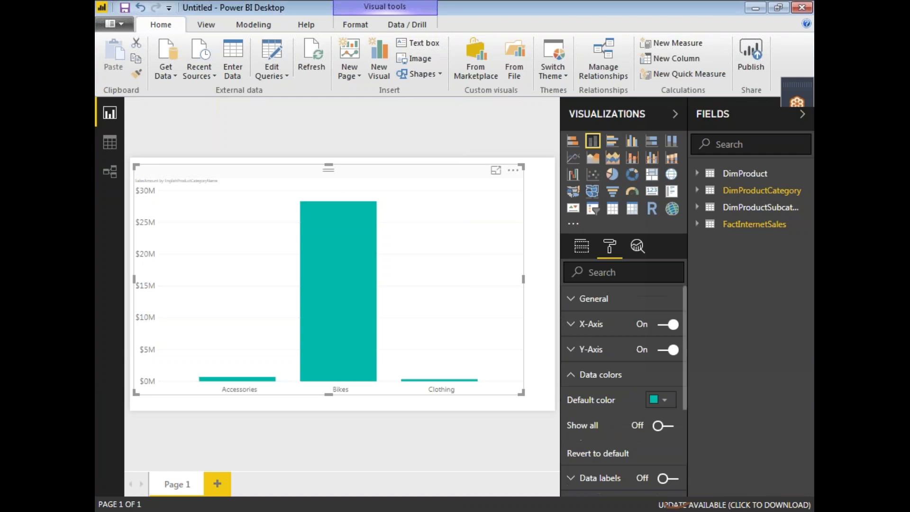
left_click(668, 426)
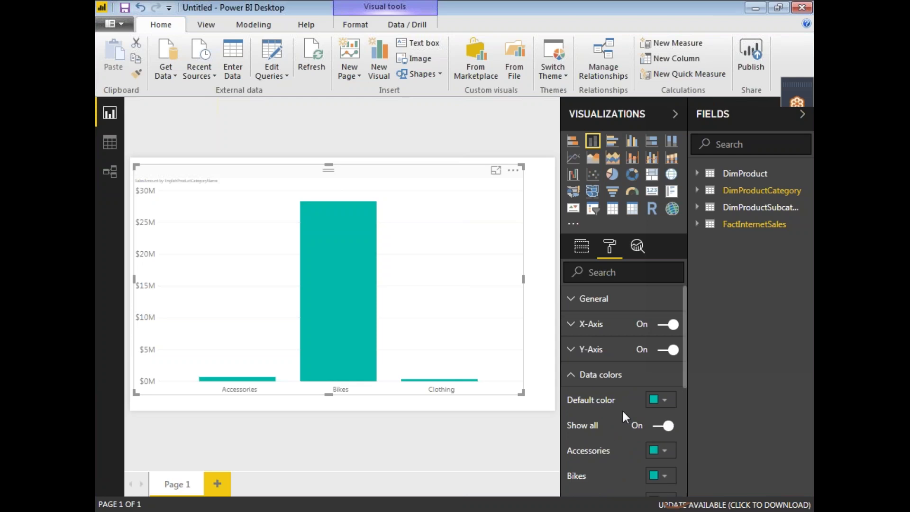
scroll(623, 411, "down", 2)
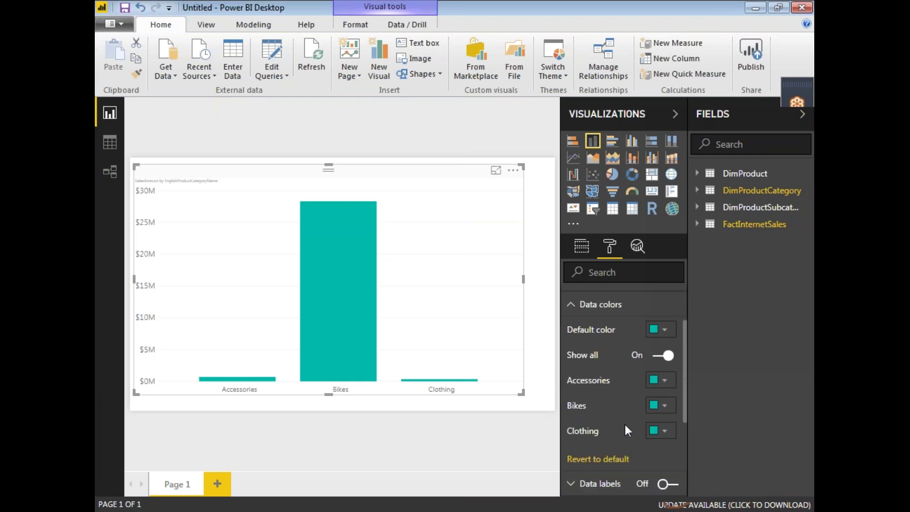
left_click(669, 440)
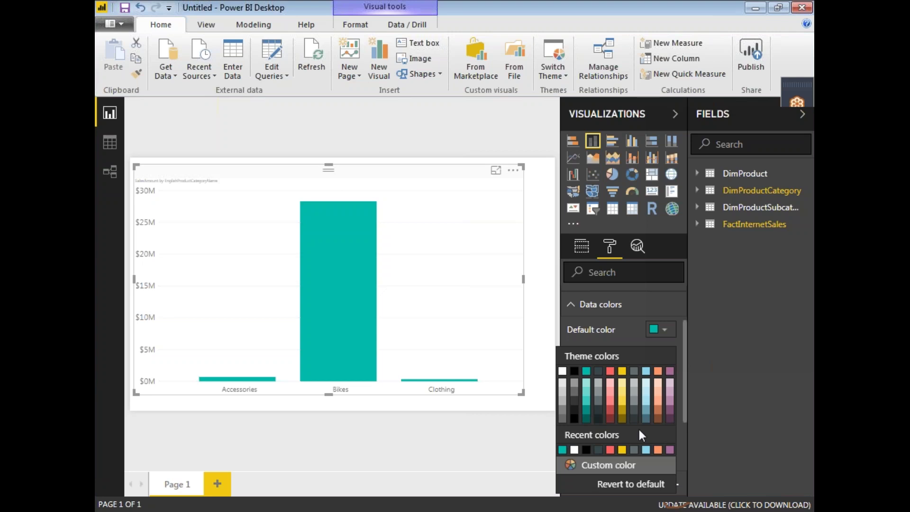
left_click(617, 448)
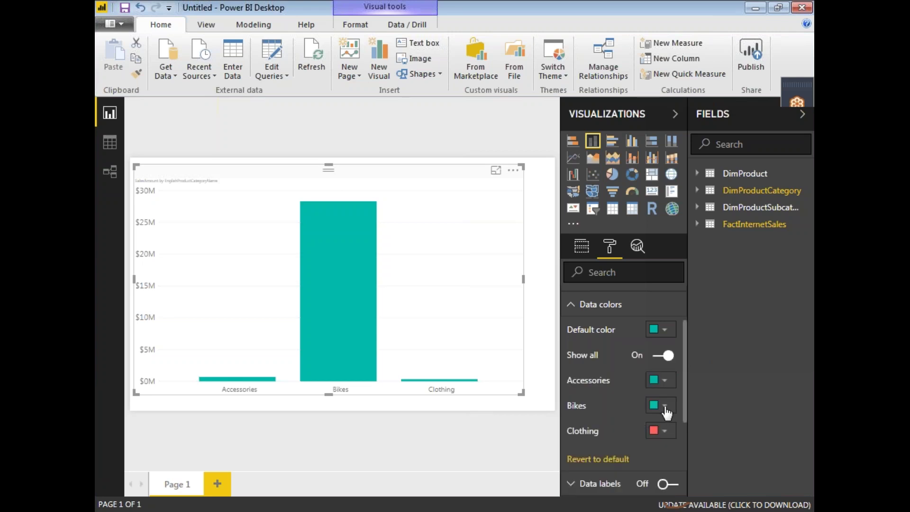
- Make the Bikes column yellow and review the colours with the chart deselected
left_click(667, 412)
left_click(623, 357)
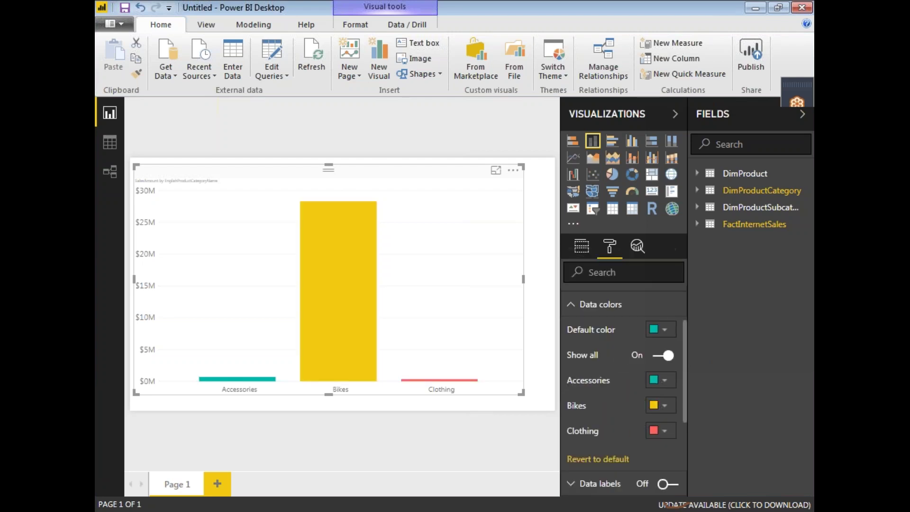
left_click(545, 361)
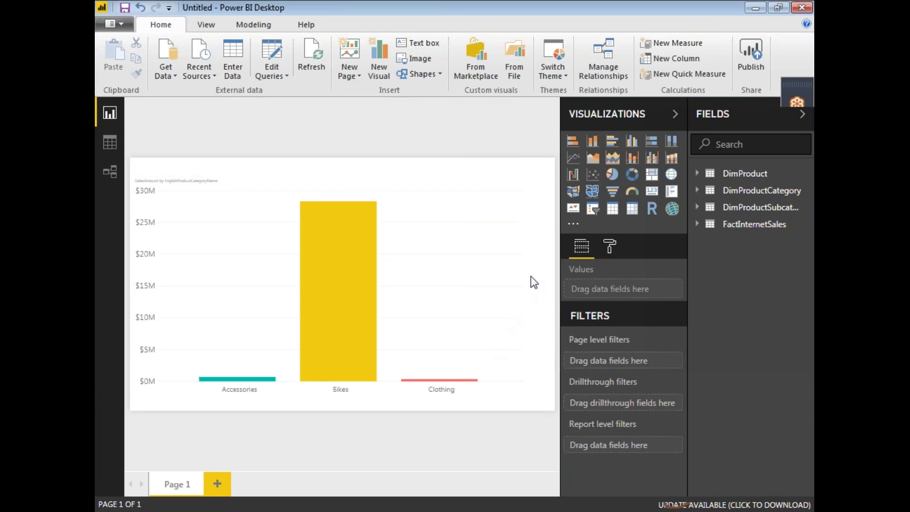
left_click(608, 251)
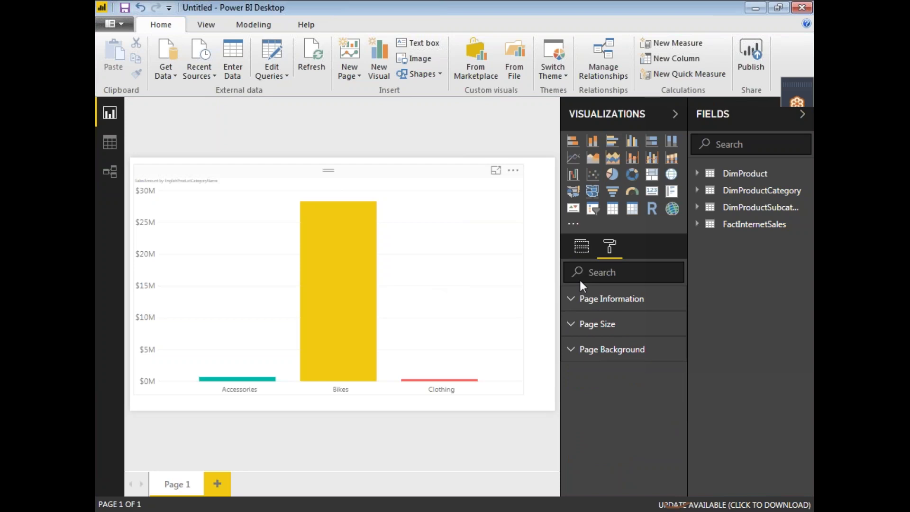
left_click(553, 290)
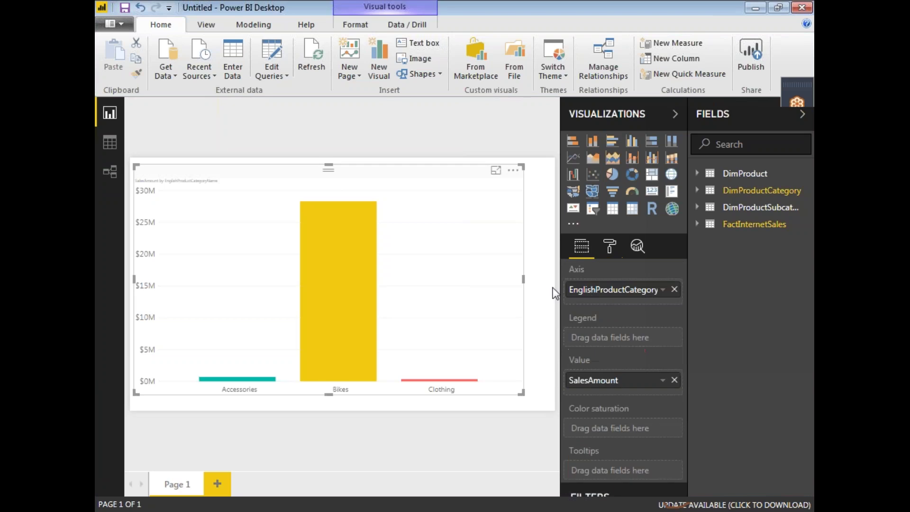
- Centre the chart title and raise its text size to 19
left_click(610, 250)
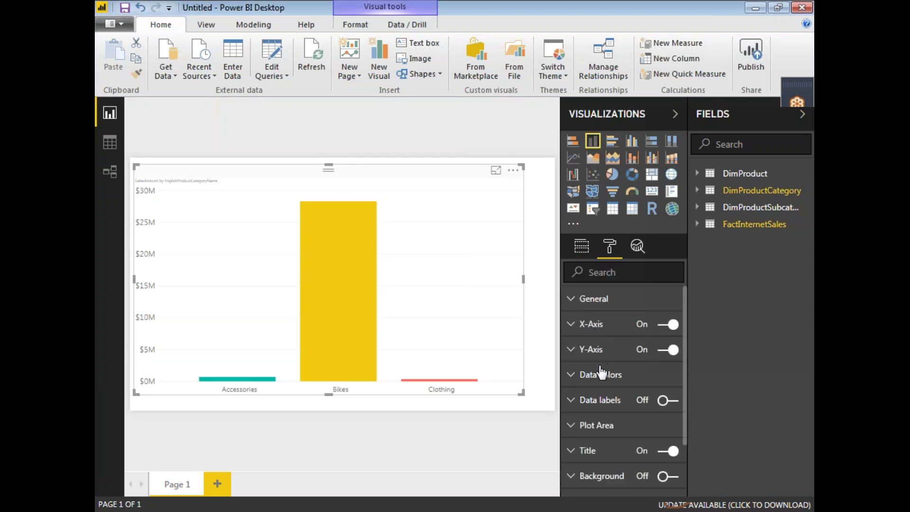
left_click(573, 303)
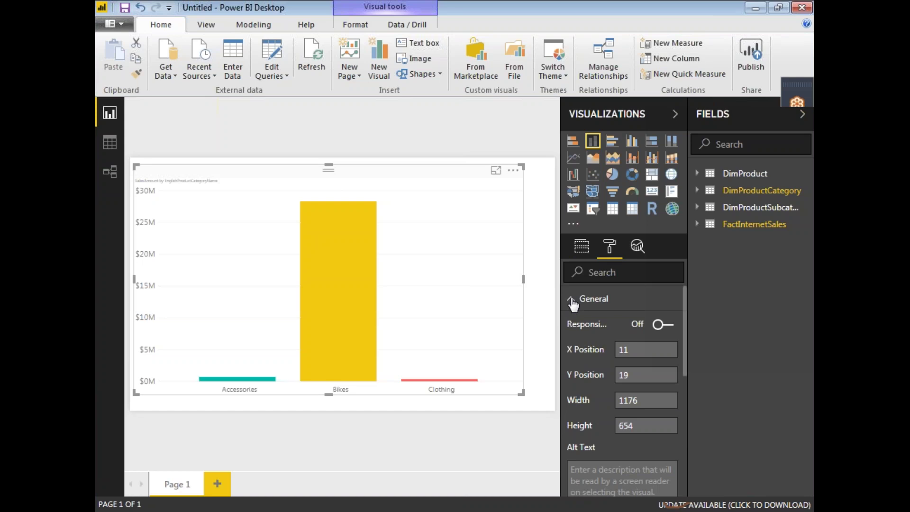
left_click(572, 302)
scroll(583, 340, "down", 3)
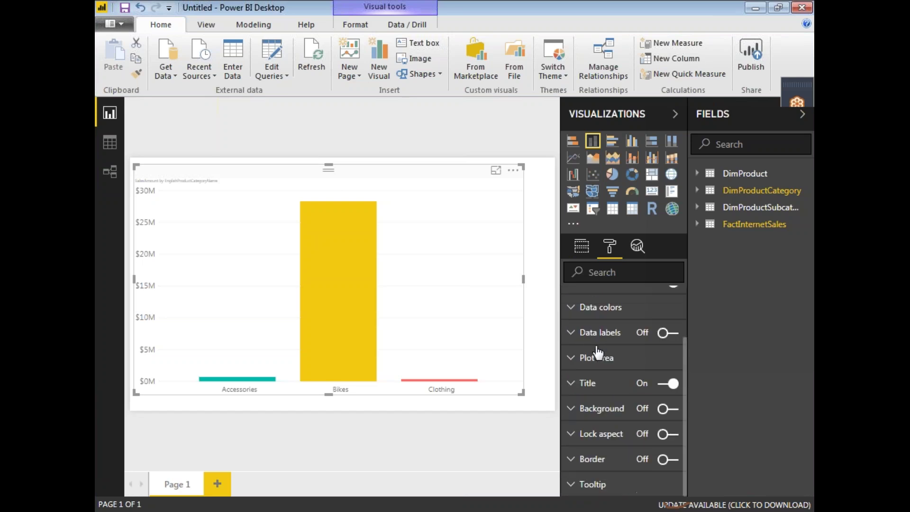
left_click(574, 384)
scroll(664, 450, "down", 2)
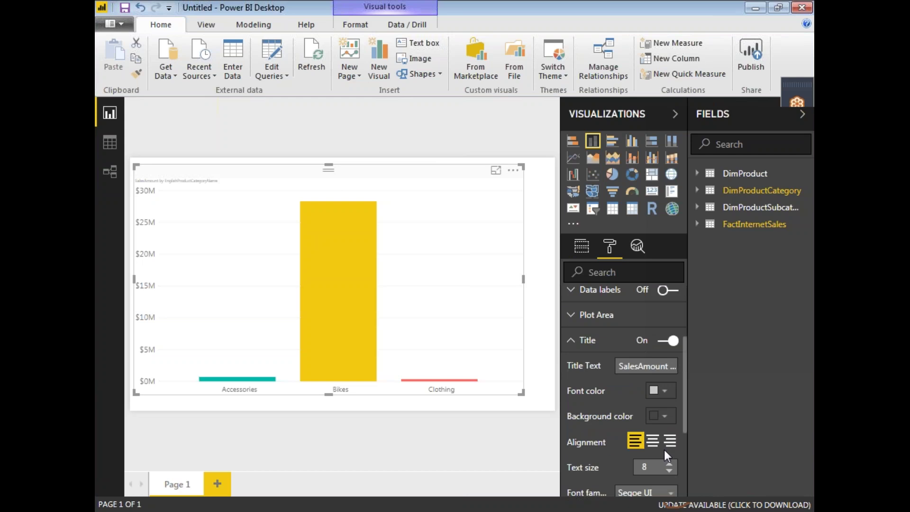
left_click(653, 413)
left_click(669, 436)
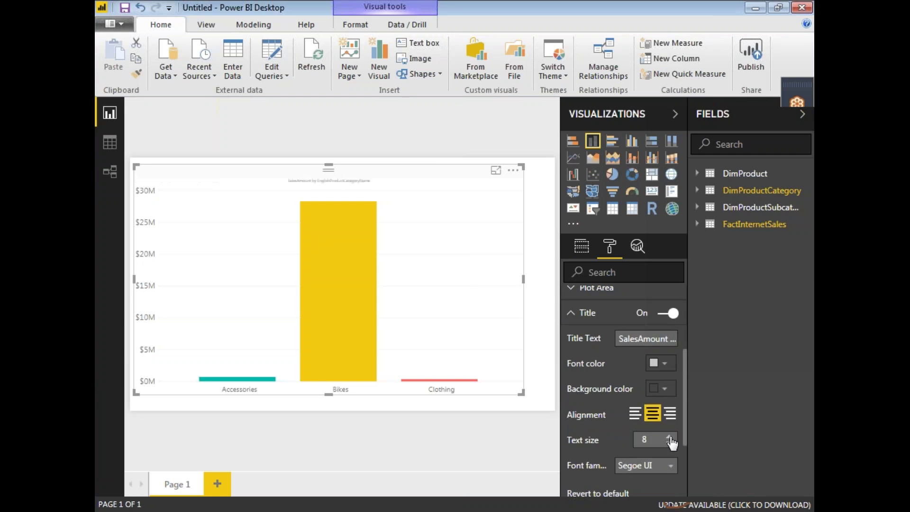
left_click(669, 437)
left_click(670, 437)
left_click(669, 437)
left_click(670, 437)
left_click(670, 436)
left_click(669, 436)
left_click(669, 437)
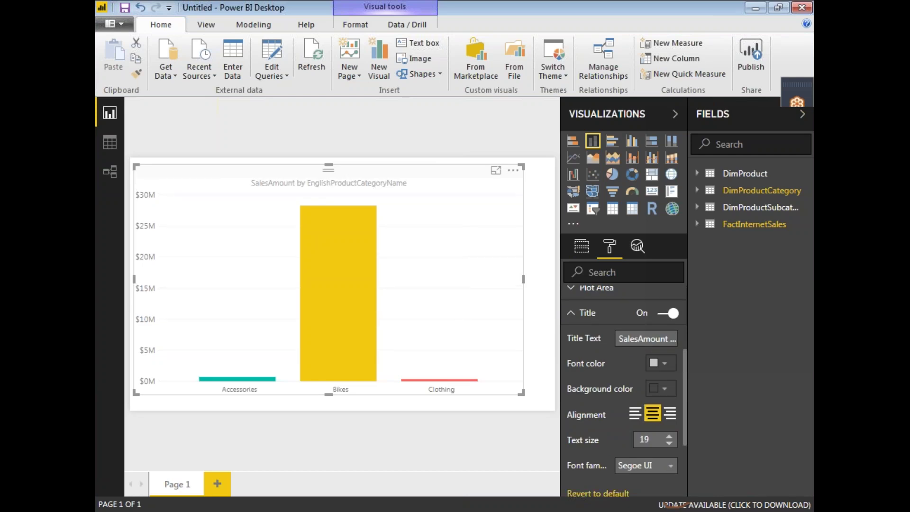
left_click(669, 437)
left_click(669, 436)
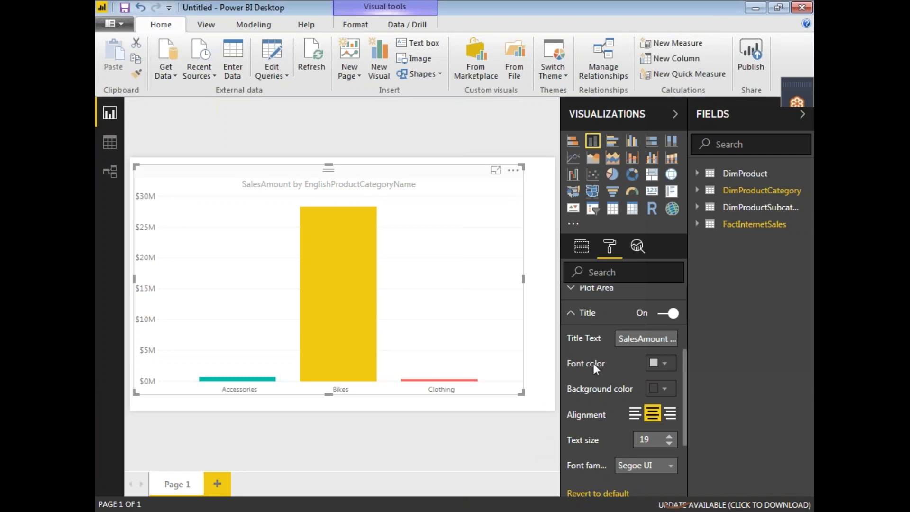
- Delete 'EnglishProduct' from the chart's title text
left_click(643, 339)
key("Right")
key("Right")
key("Right")
key("Right")
key("Right")
key("Right")
key("shift+Right")
key("shift+Right")
key("shift+Right")
key("shift+Right")
key("shift+Right")
key("shift+Right")
key("shift+Right")
key("shift+Right")
key("shift+End")
key("Delete")
left_click(531, 245)
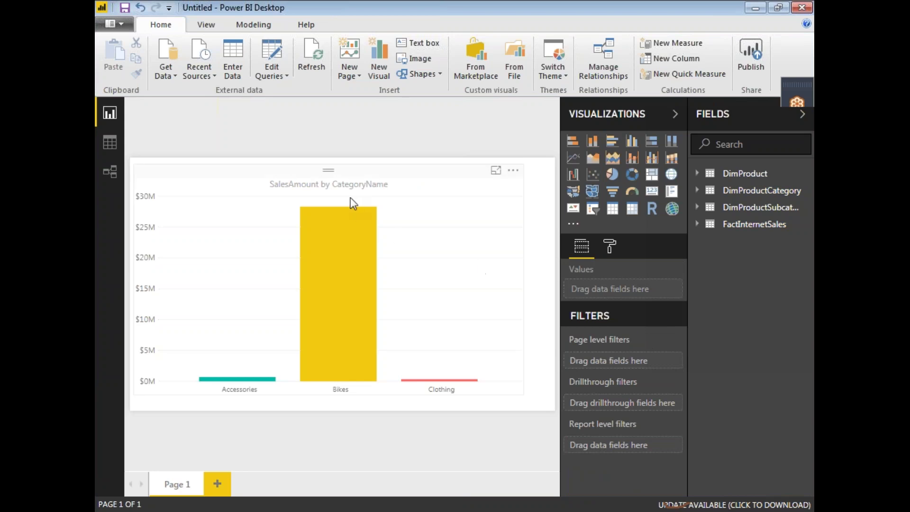
left_click(346, 184)
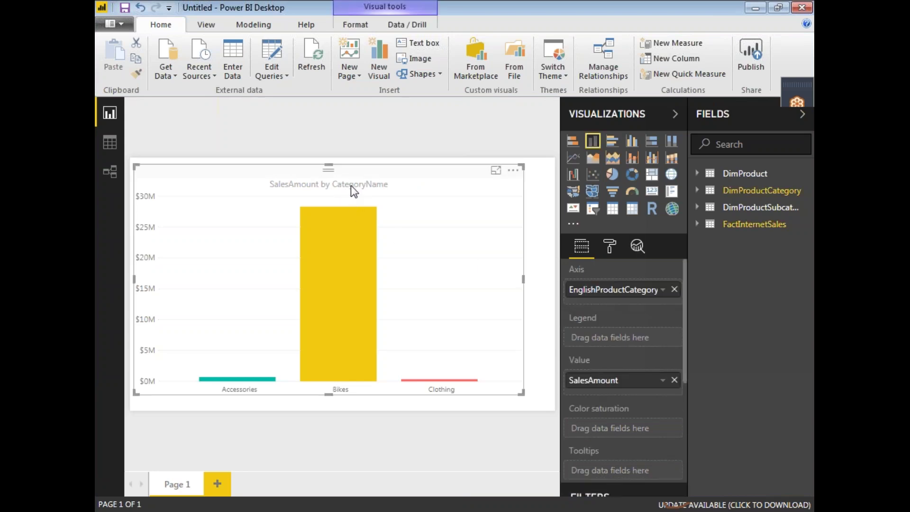
- Finish editing the title so it reads 'Sales Amount by Category Name'
left_click(609, 248)
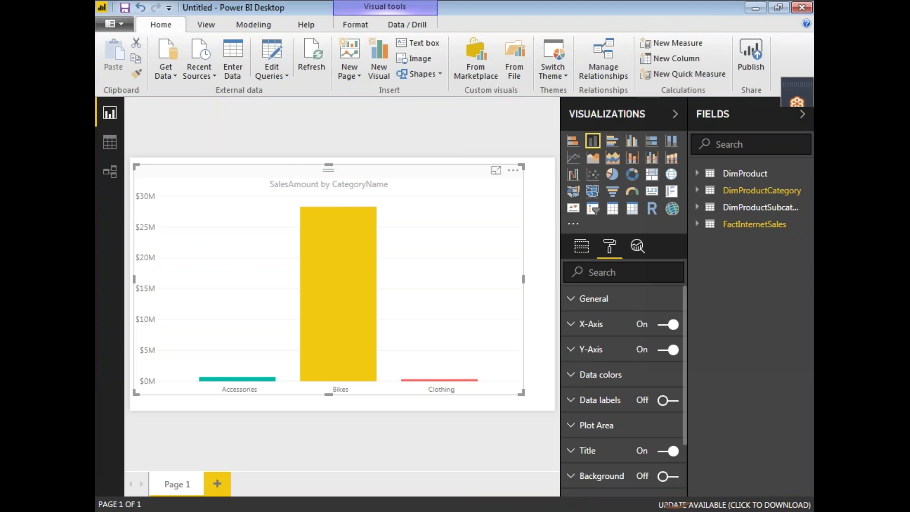
left_click(580, 453)
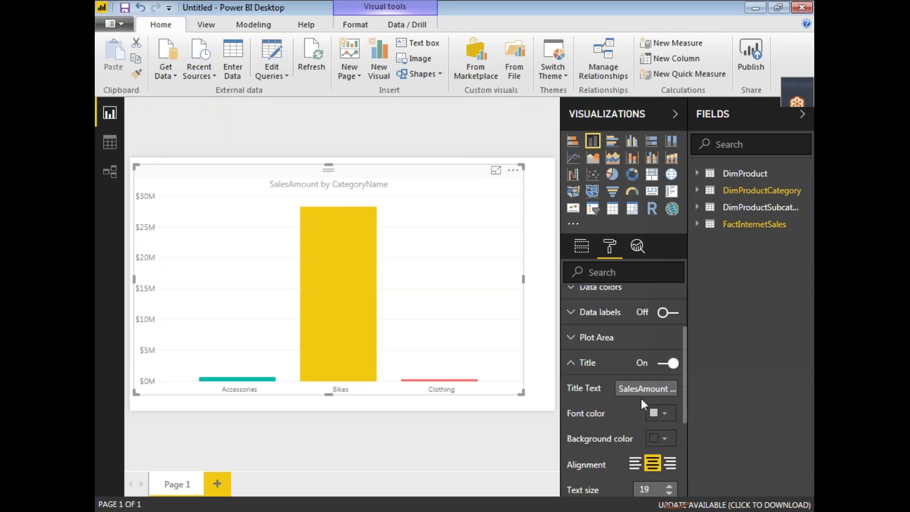
left_click(640, 389)
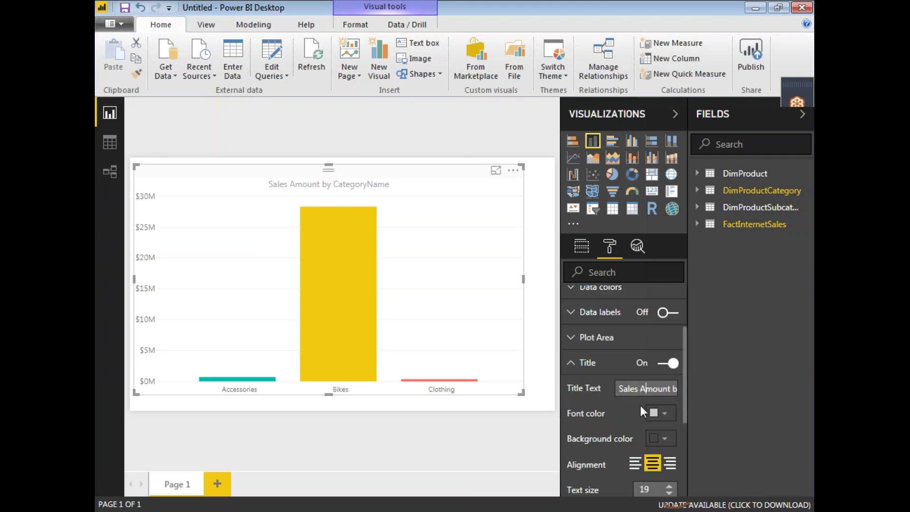
key("End")
left_click(539, 436)
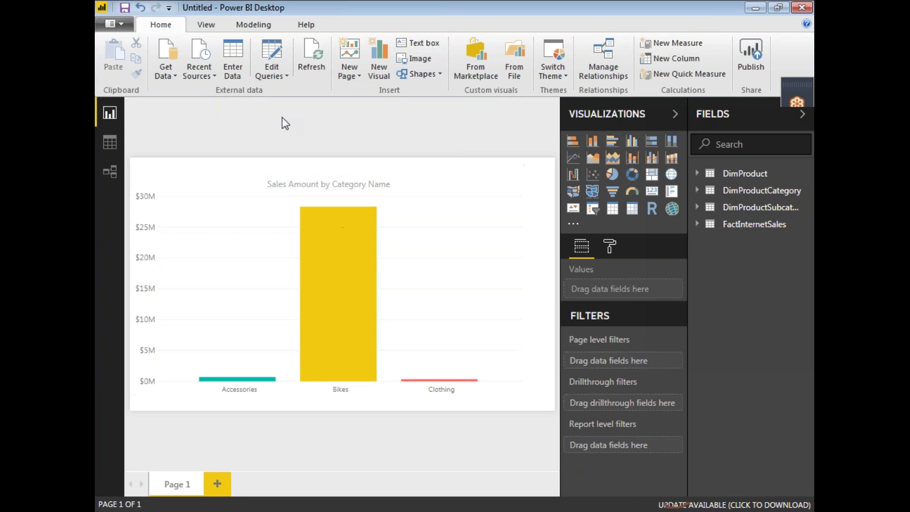
- Save the report as Deployment.pbix in the F:\POWERBI folder
left_click(125, 10)
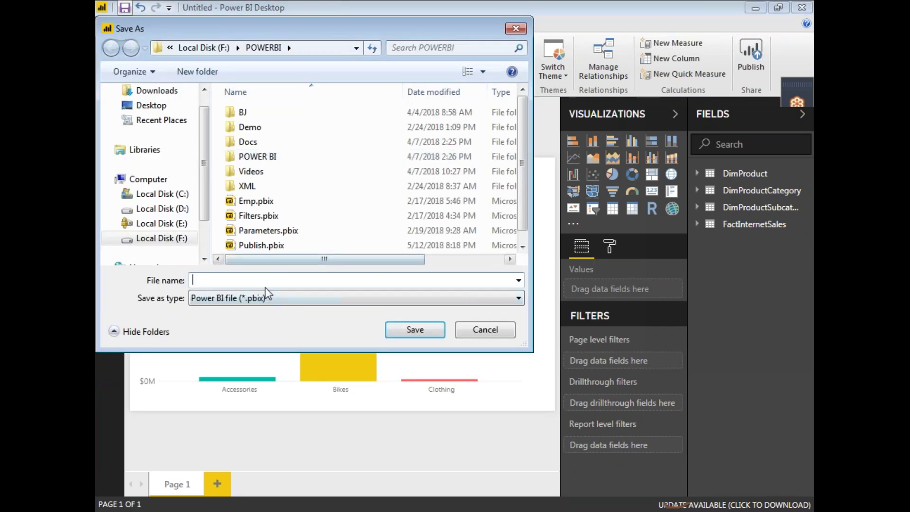
type("Depl")
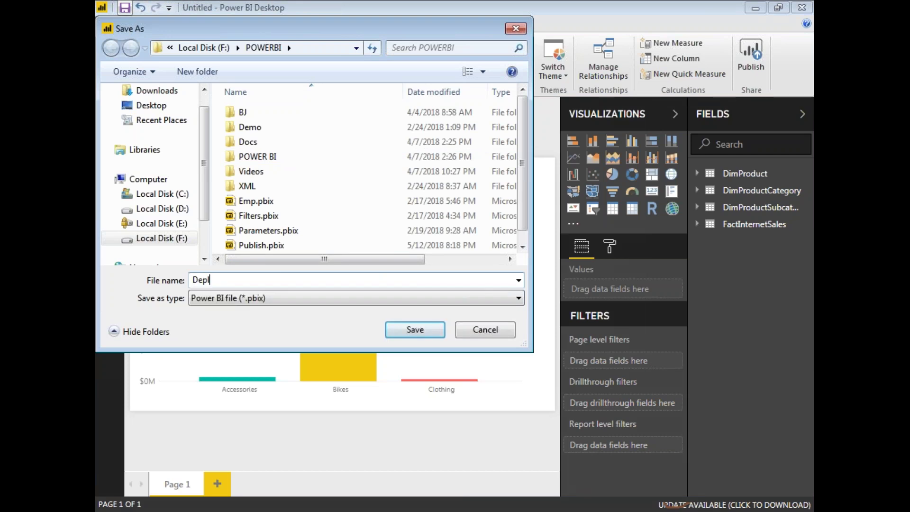
type("oyment")
left_click(416, 330)
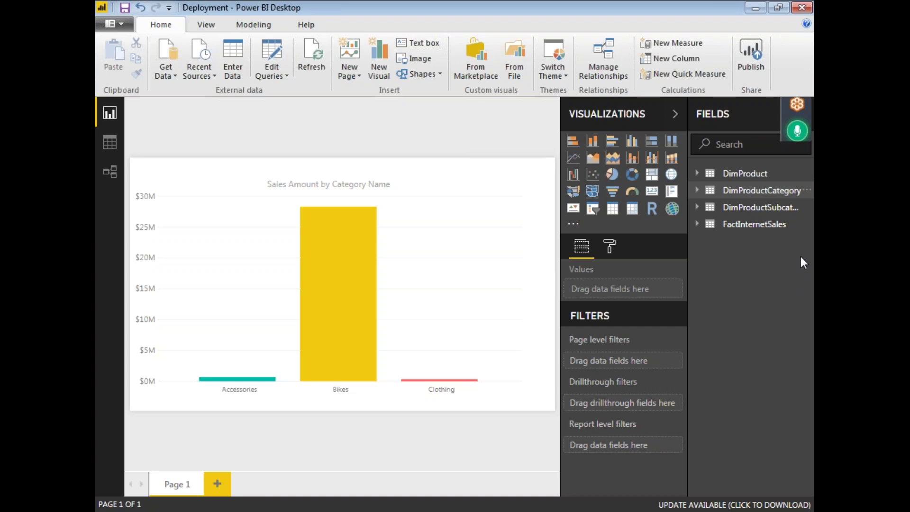
left_click(769, 138)
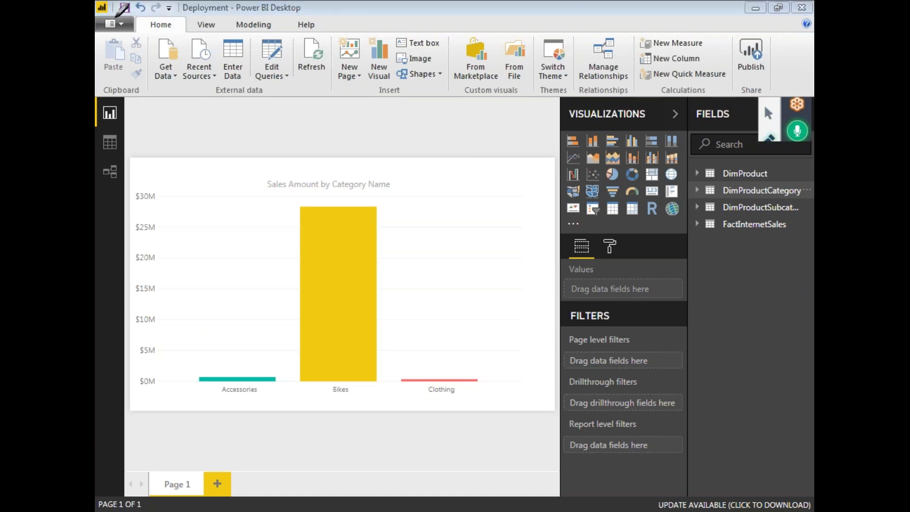
- Open the Publish to Power BI dialog for the Deployment report
left_click_drag(184, 10, 177, 9)
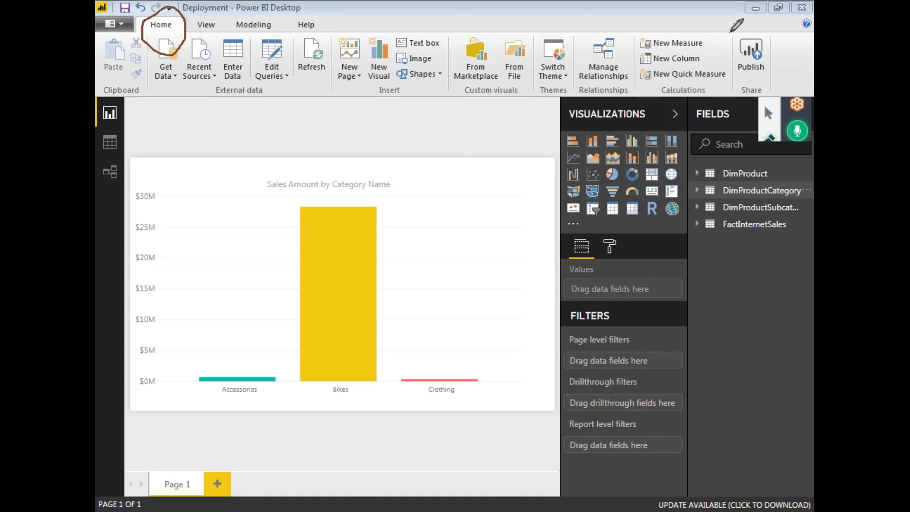
mouse_move(726, 30)
left_mouse_down()
mouse_move(732, 85)
mouse_move(763, 83)
mouse_move(776, 43)
mouse_move(754, 26)
mouse_move(730, 27)
left_mouse_up()
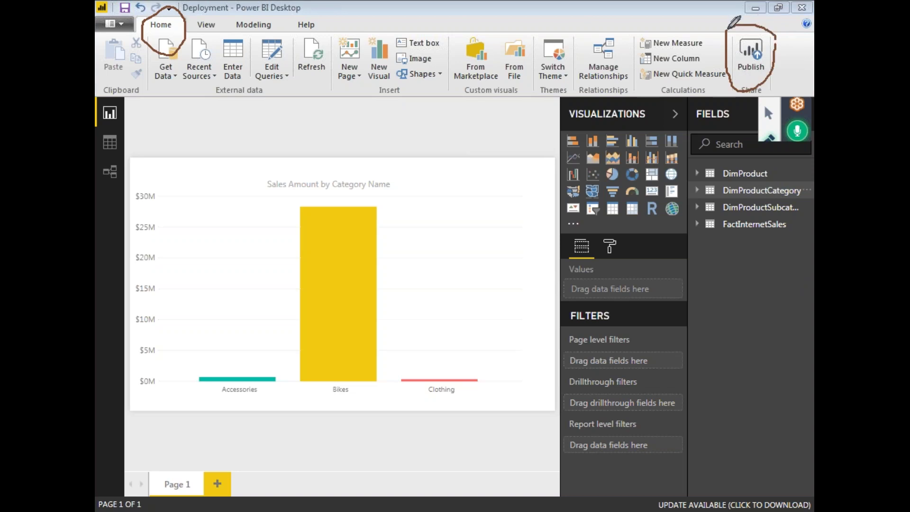
key("Escape")
left_click(754, 56)
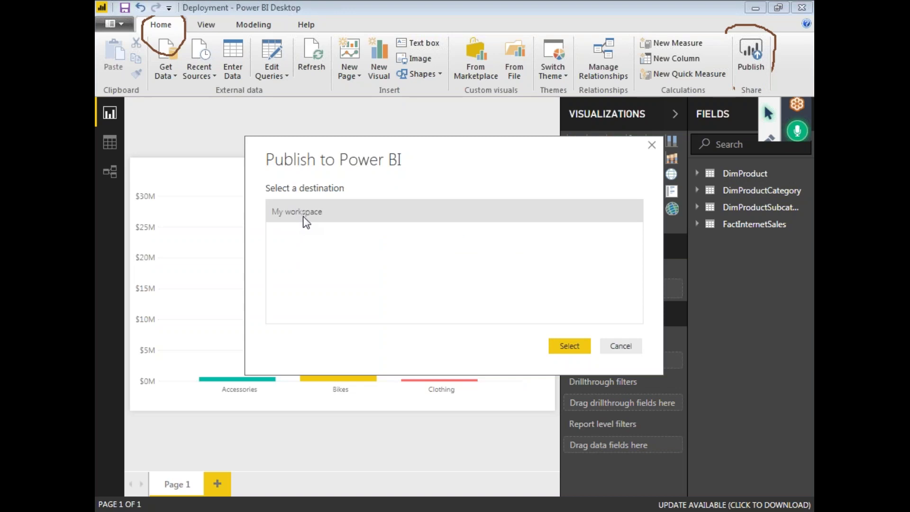
- Publish Deployment.pbix to My workspace and close the Success! confirmation
left_click(563, 348)
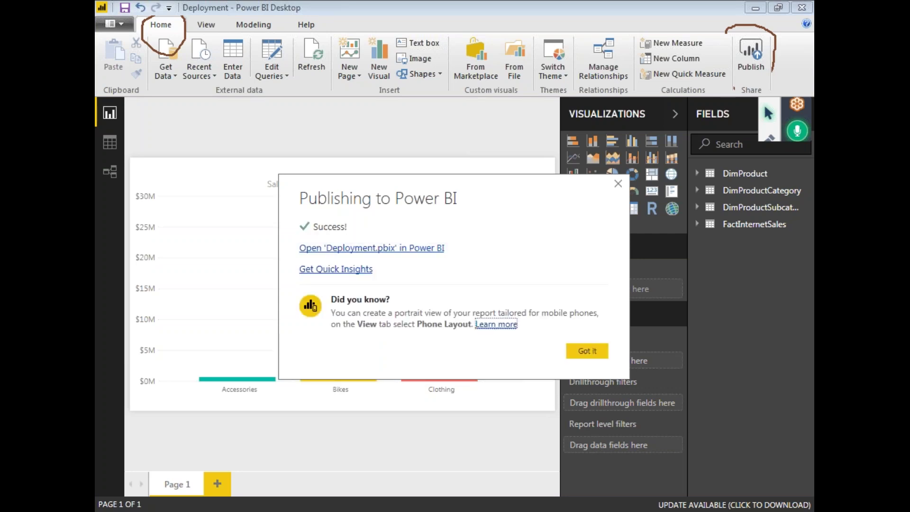
left_click(767, 138)
mouse_move(308, 214)
left_mouse_down()
mouse_move(285, 235)
mouse_move(360, 214)
mouse_move(307, 216)
mouse_move(299, 237)
mouse_move(322, 262)
mouse_move(469, 244)
mouse_move(431, 234)
left_mouse_up()
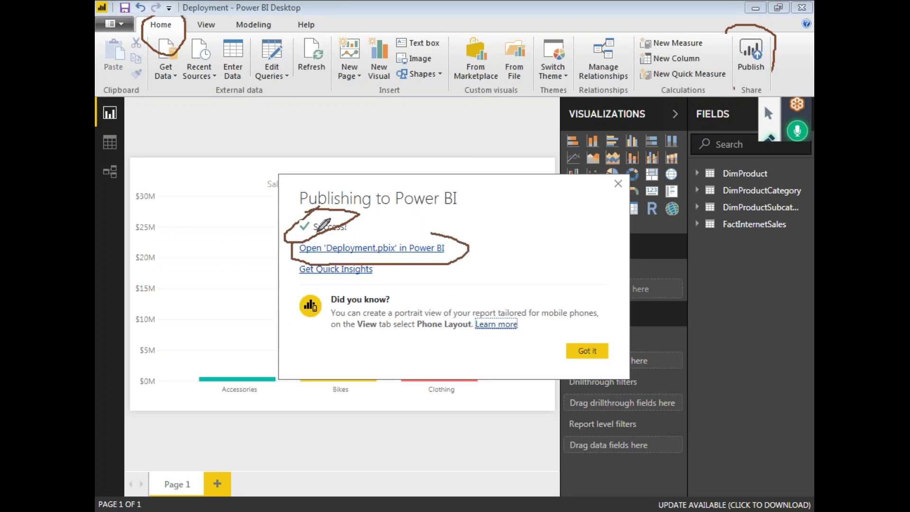
mouse_move(317, 231)
left_mouse_down()
mouse_move(299, 282)
mouse_move(374, 278)
mouse_move(316, 259)
left_mouse_up()
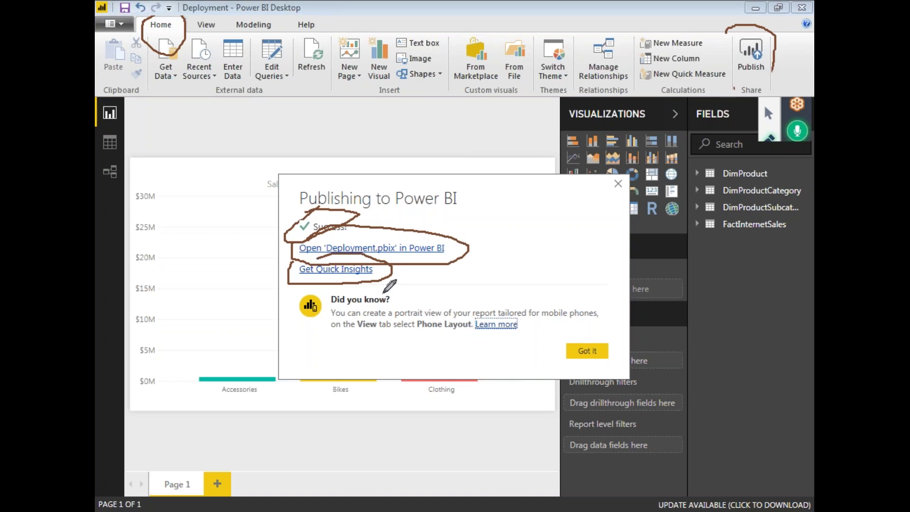
key("ctrl+F1")
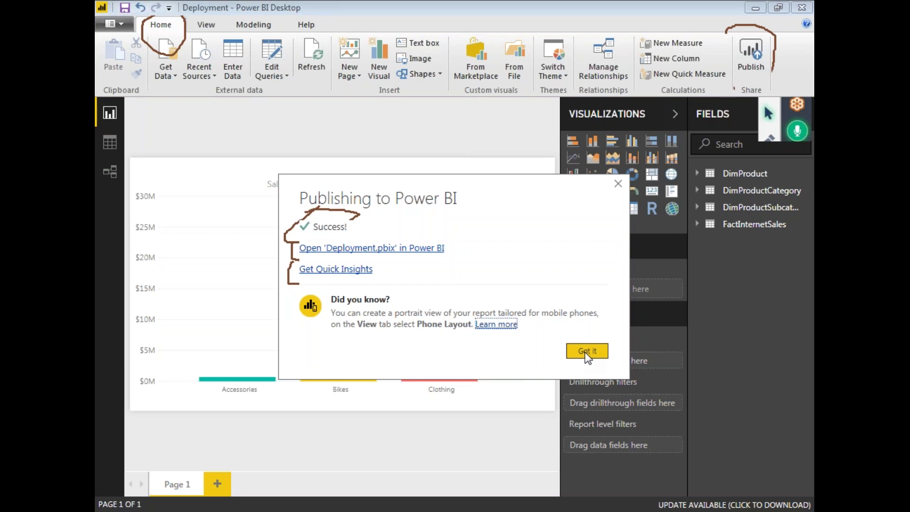
left_click(588, 351)
- In Chrome, load app.powerbi.com to reach the Power BI service's My Workspace
key("alt+Tab")
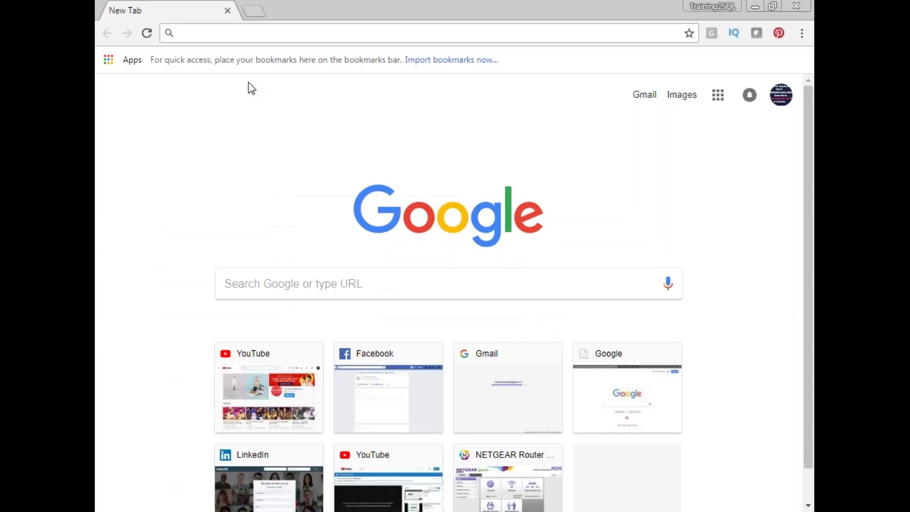
left_click(232, 35)
type("app.powerbi.com")
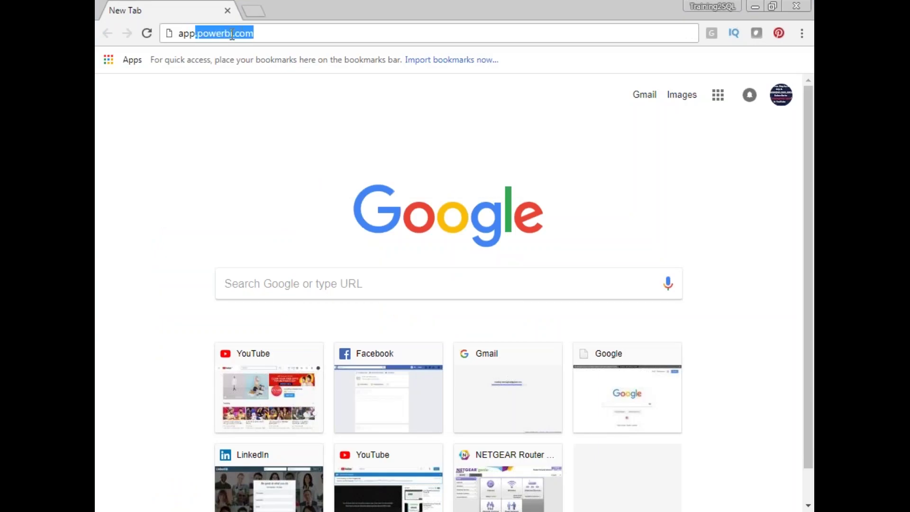
key("Return")
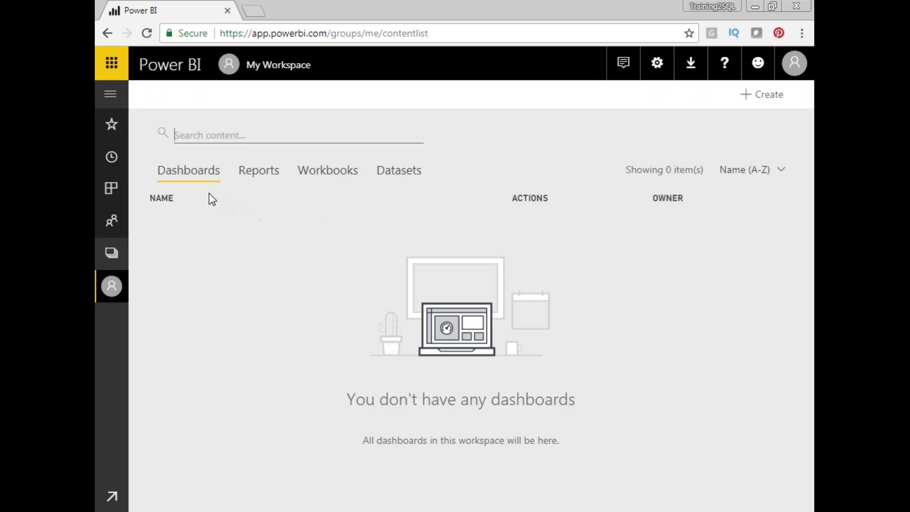
- Reopen My Workspace from the Workspaces flyout in the left navigation
key("ctrl+2")
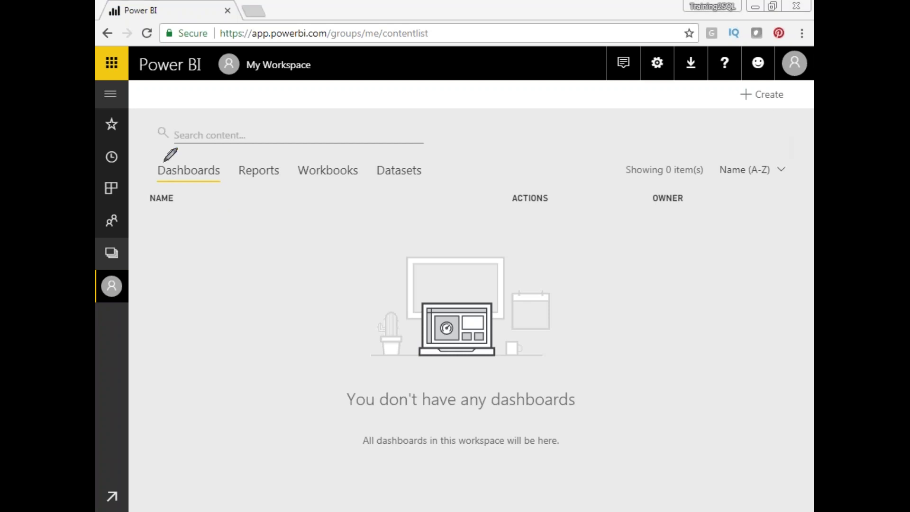
mouse_move(161, 162)
left_mouse_down()
mouse_move(288, 432)
mouse_move(240, 175)
mouse_move(162, 162)
left_mouse_up()
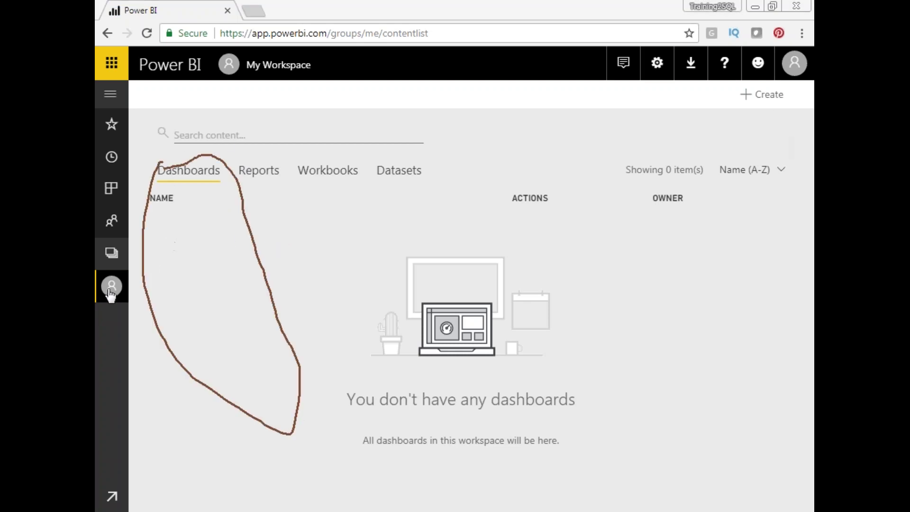
key("Escape")
left_click(114, 260)
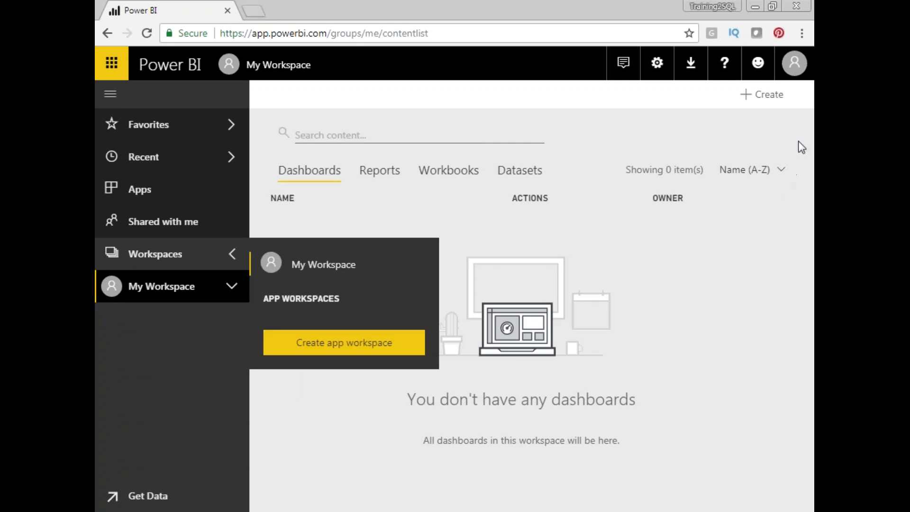
key("ctrl+2")
mouse_move(107, 103)
left_mouse_down()
mouse_move(102, 388)
mouse_move(183, 363)
mouse_move(137, 90)
left_mouse_up()
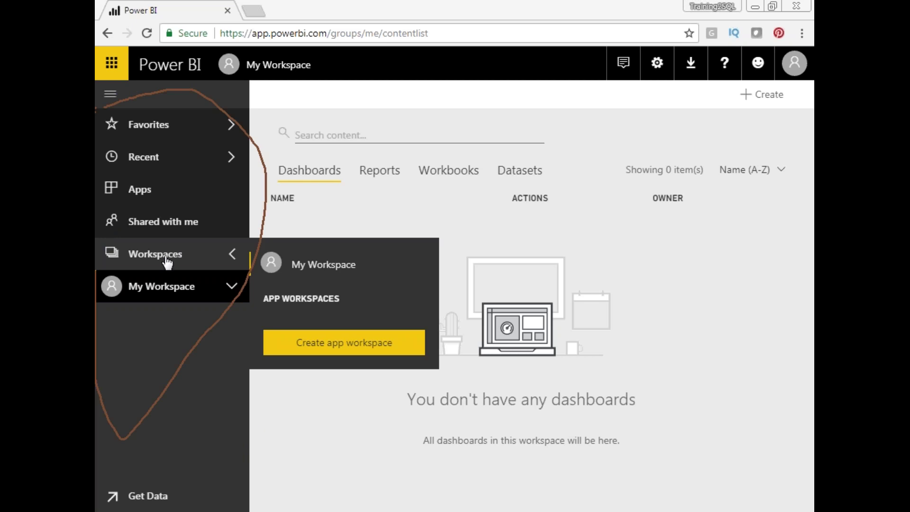
left_click(308, 274)
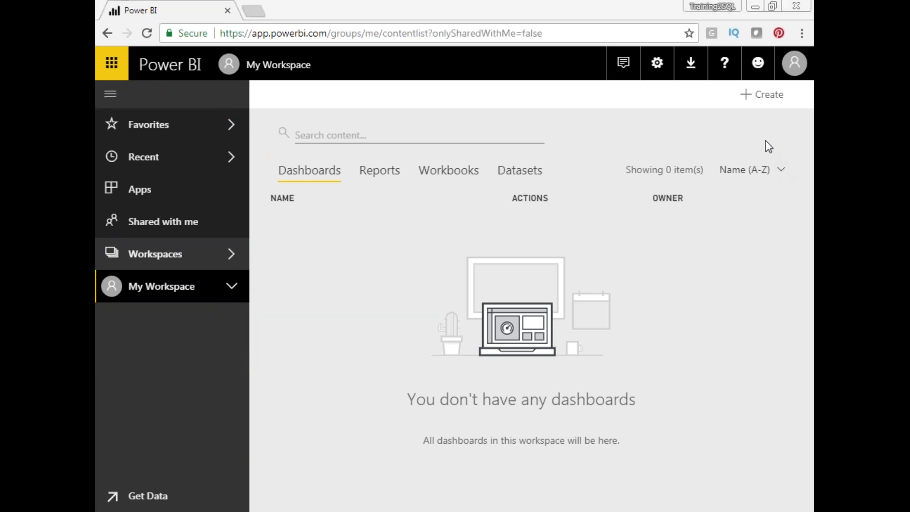
- Show My Workspace's Reports list, which contains Deployment and Publish
key("ctrl+2")
mouse_move(293, 148)
left_mouse_down()
mouse_move(281, 237)
mouse_move(378, 250)
mouse_move(512, 245)
mouse_move(586, 228)
mouse_move(582, 144)
mouse_move(471, 126)
mouse_move(276, 152)
left_mouse_up()
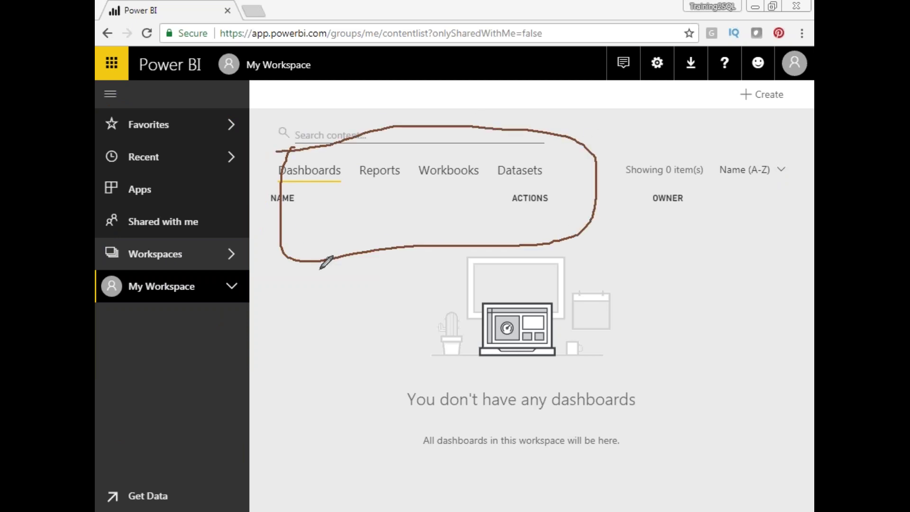
mouse_move(287, 187)
left_mouse_down()
mouse_move(282, 234)
mouse_move(358, 415)
mouse_move(583, 325)
mouse_move(384, 215)
mouse_move(343, 211)
left_mouse_up()
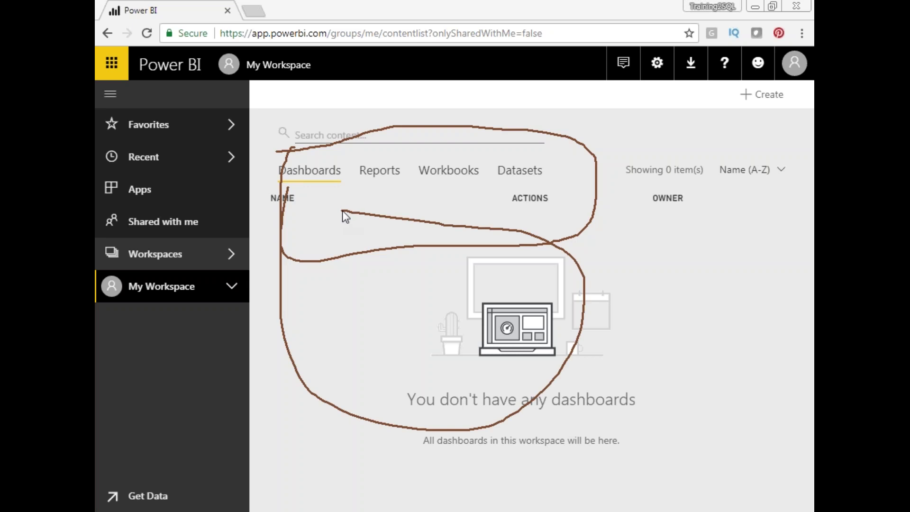
left_click(373, 172)
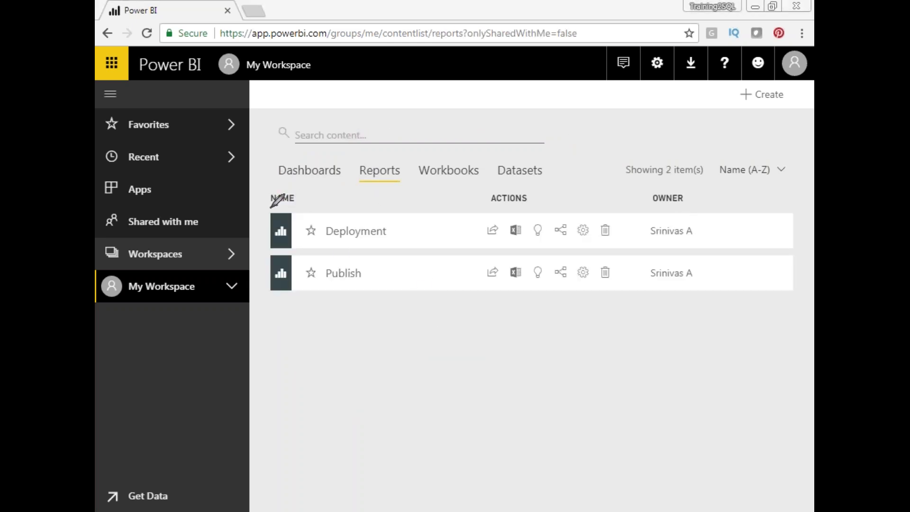
- Open the Deployment report from My Workspace's Reports list
mouse_move(276, 206)
left_mouse_down()
mouse_move(264, 298)
mouse_move(401, 357)
mouse_move(552, 253)
mouse_move(465, 205)
left_mouse_up()
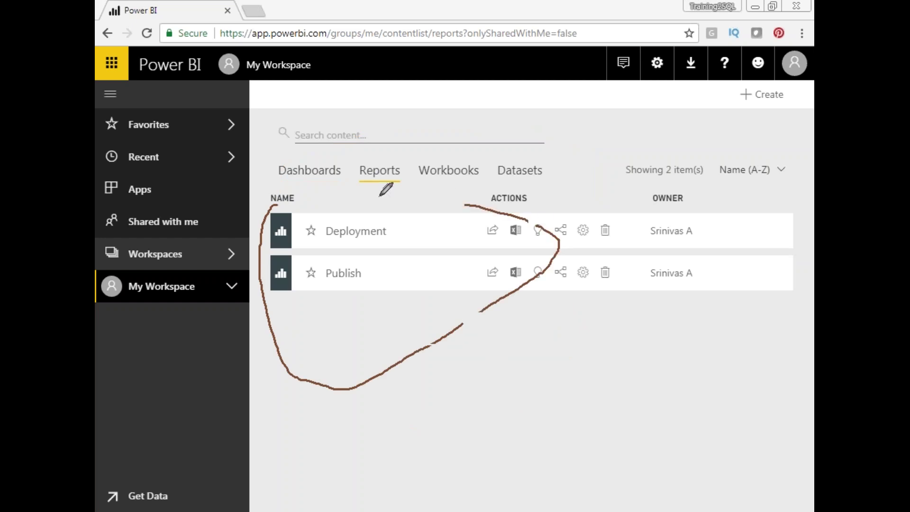
left_click_drag(274, 209, 464, 205)
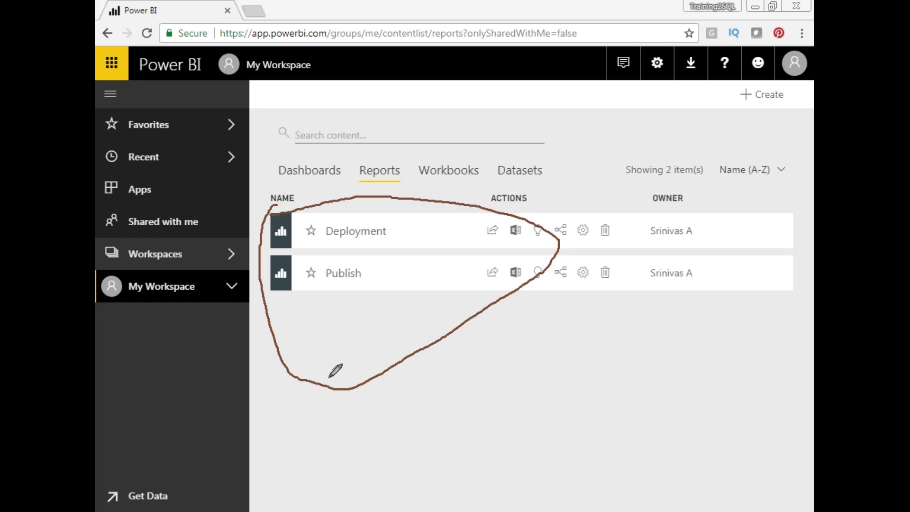
key("Escape")
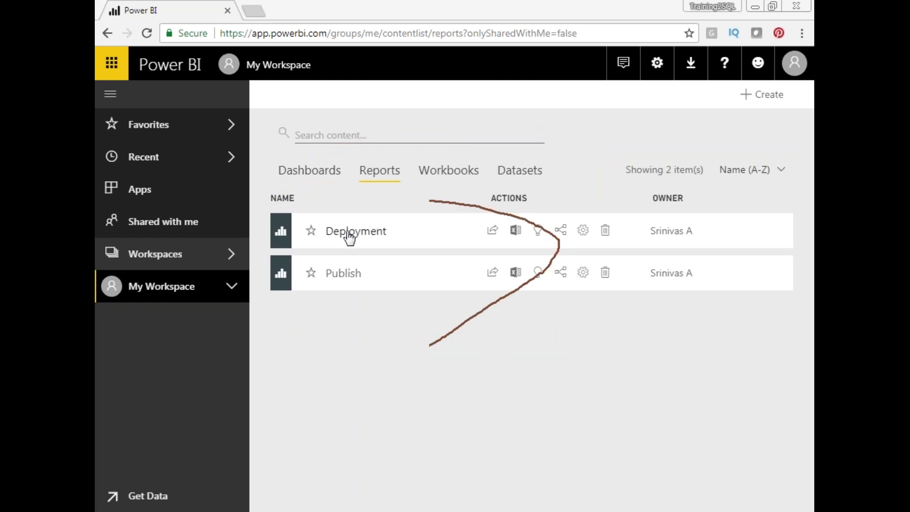
left_click(352, 234)
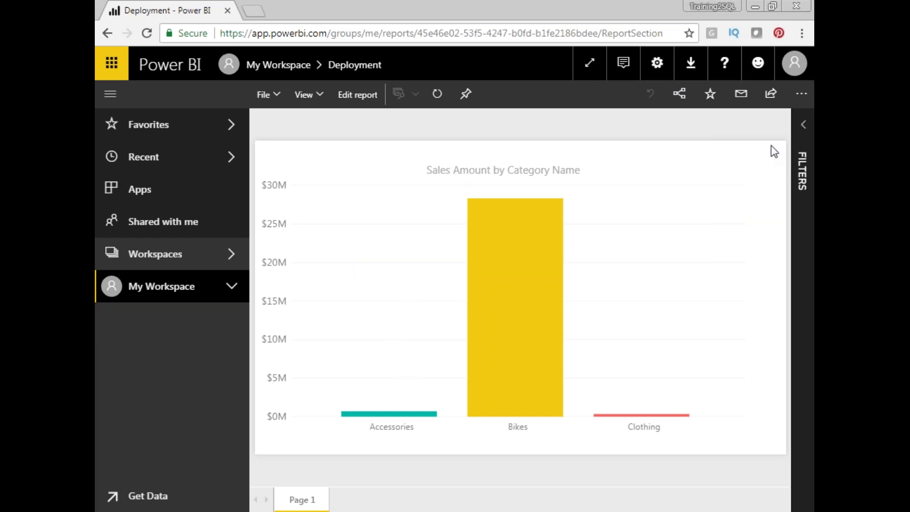
- Review the Deployment report's Sales Amount by Category Name column chart
mouse_move(211, 4)
left_mouse_down()
mouse_move(148, 19)
mouse_move(208, 87)
left_mouse_up()
mouse_move(599, 88)
left_mouse_down()
mouse_move(641, 72)
mouse_move(621, 1)
left_mouse_up()
left_click_drag(479, 1, 213, 1)
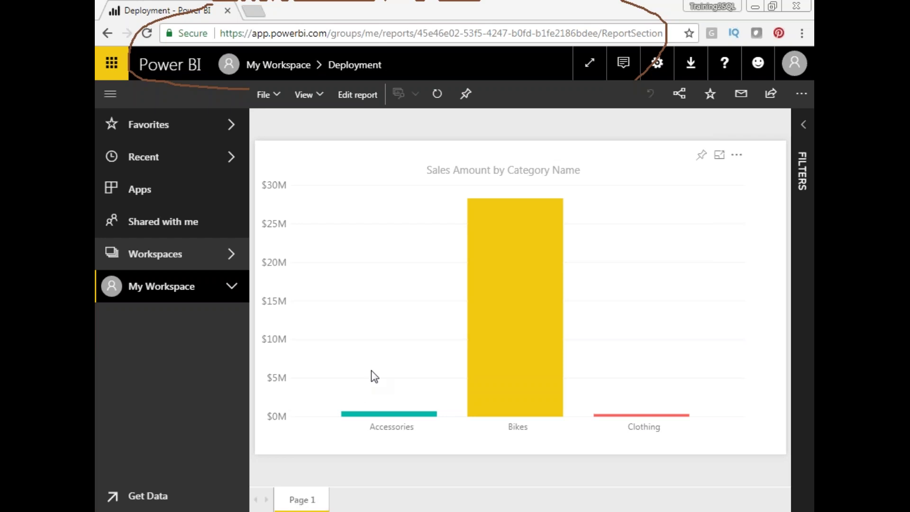
- Go back to My Workspace's Reports and open the Publish report
left_click(168, 260)
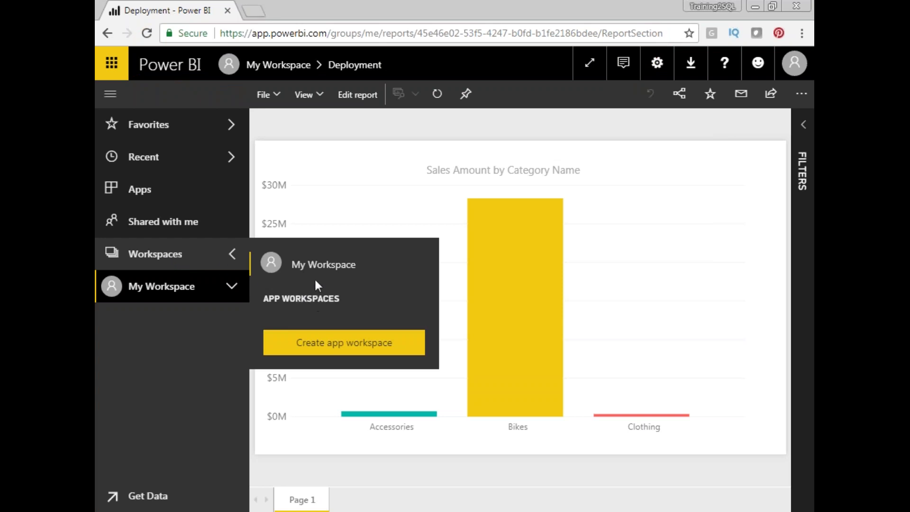
left_click(310, 265)
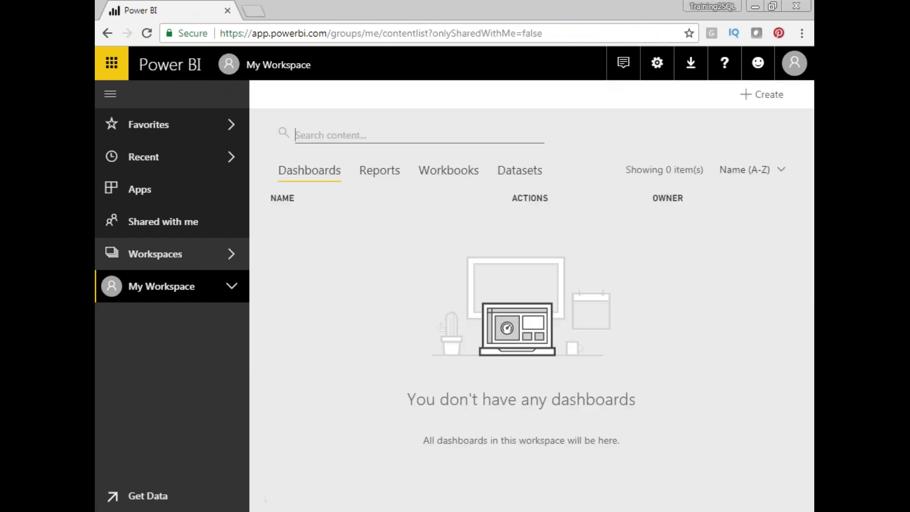
left_click(394, 177)
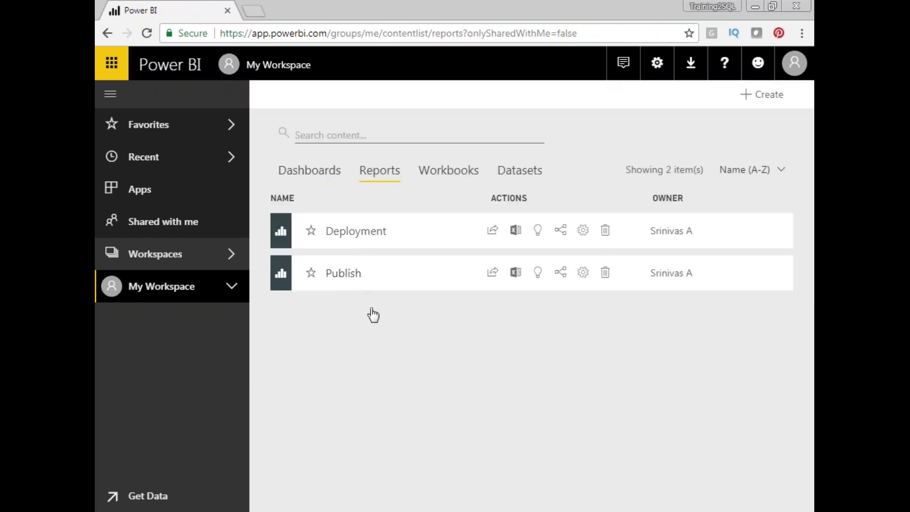
left_click(344, 273)
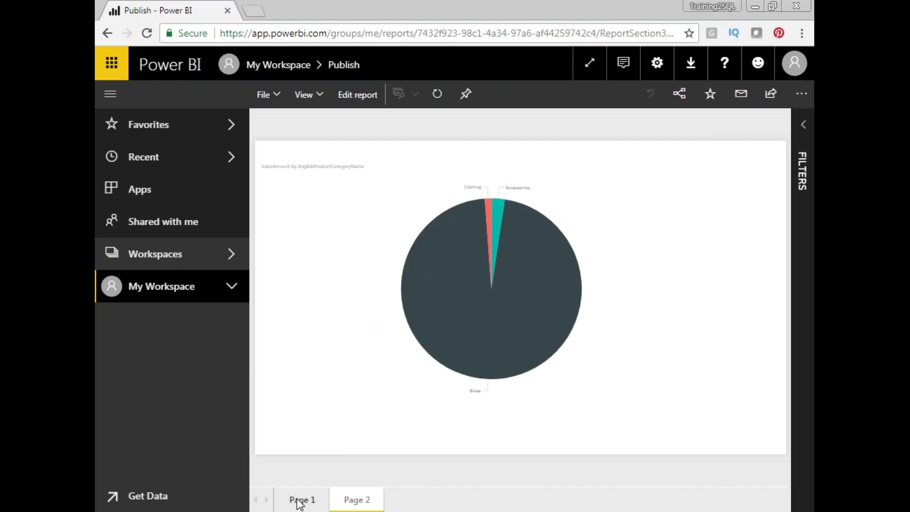
left_click(312, 501)
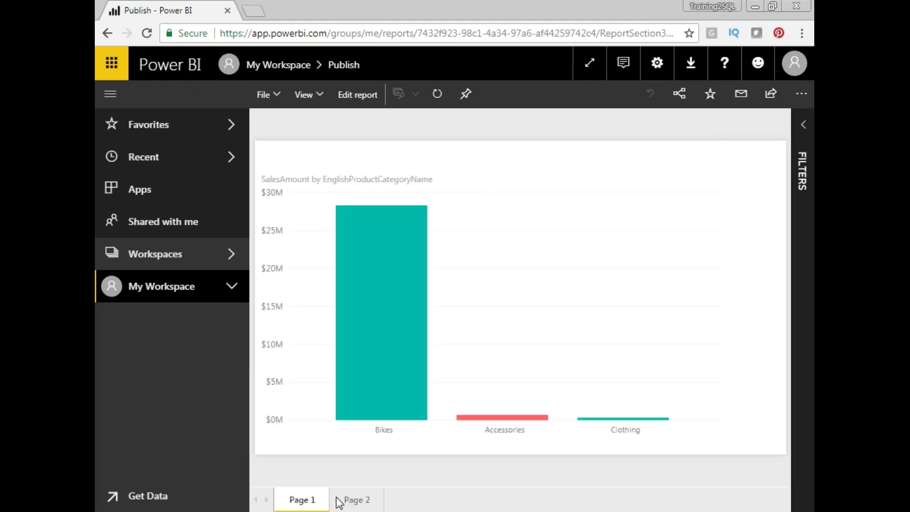
left_click(351, 500)
mouse_move(453, 322)
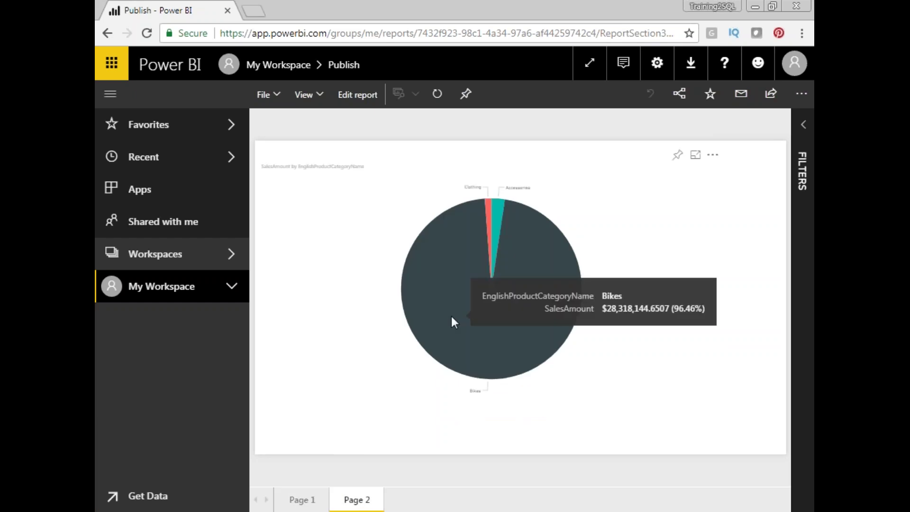